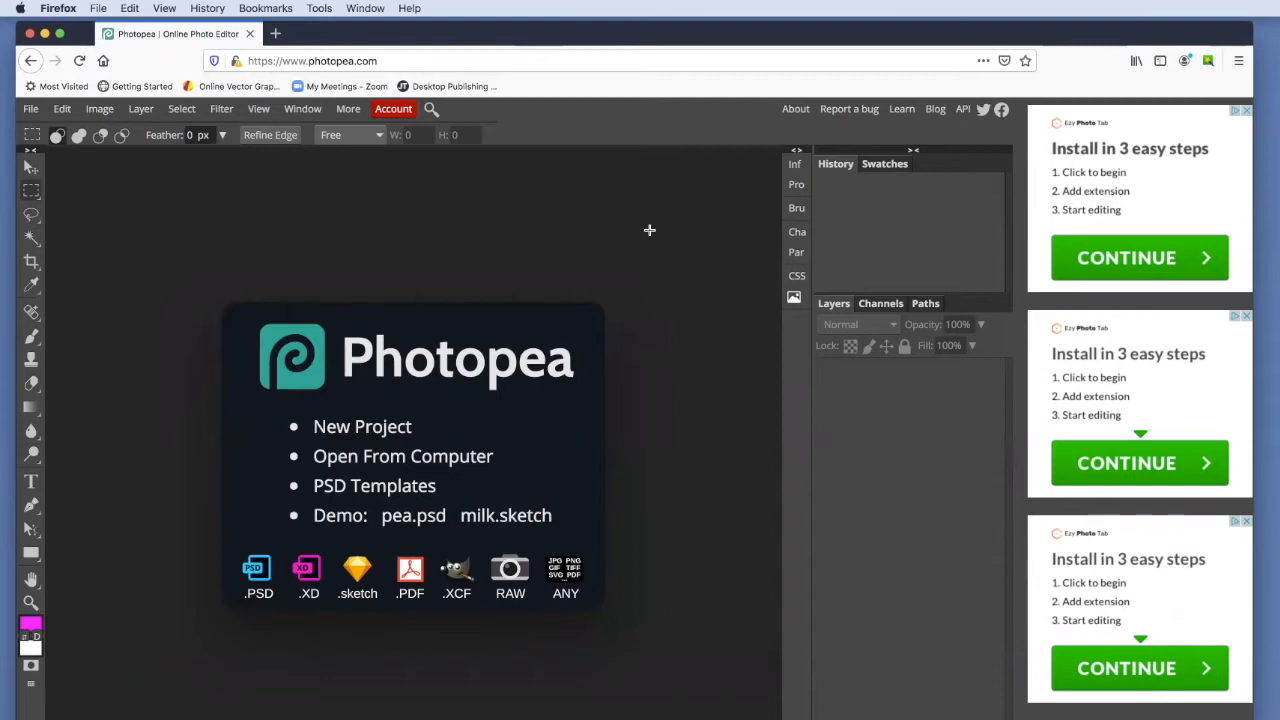
- Open raw alien parts.psd from the desktop in Photopea
drag(438, 40, 454, 40)
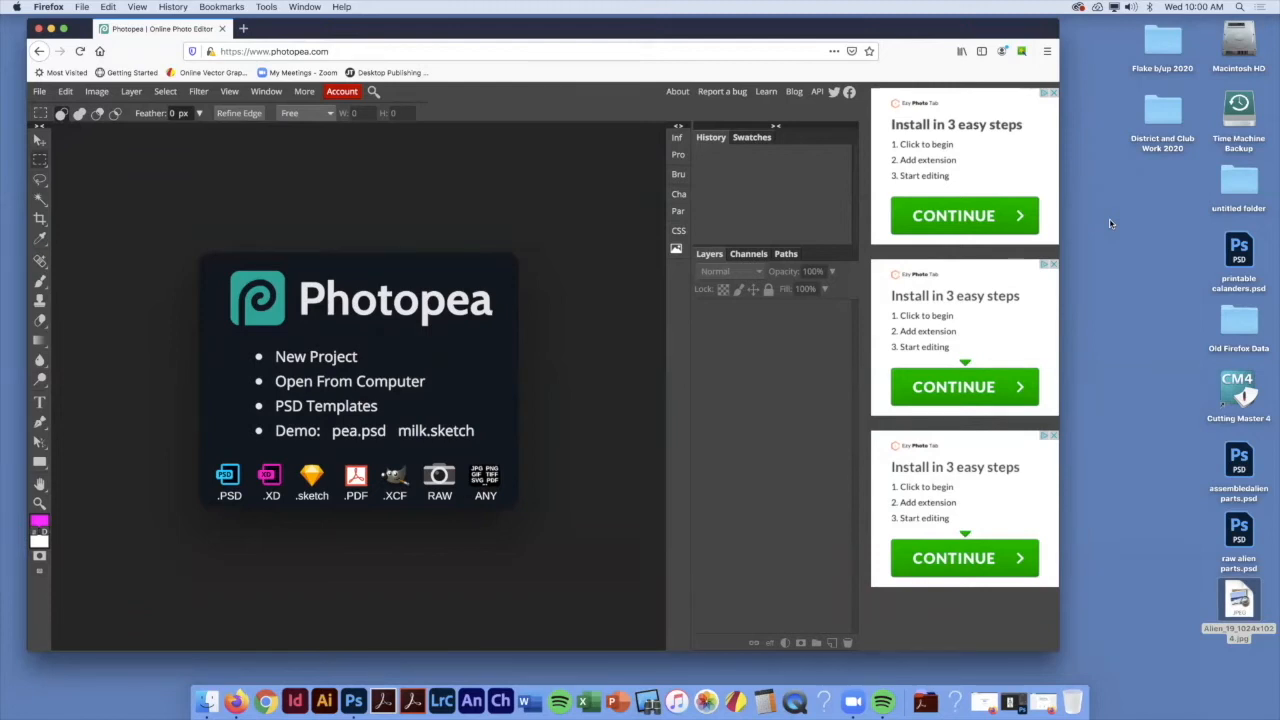
drag(1238, 528, 1128, 320)
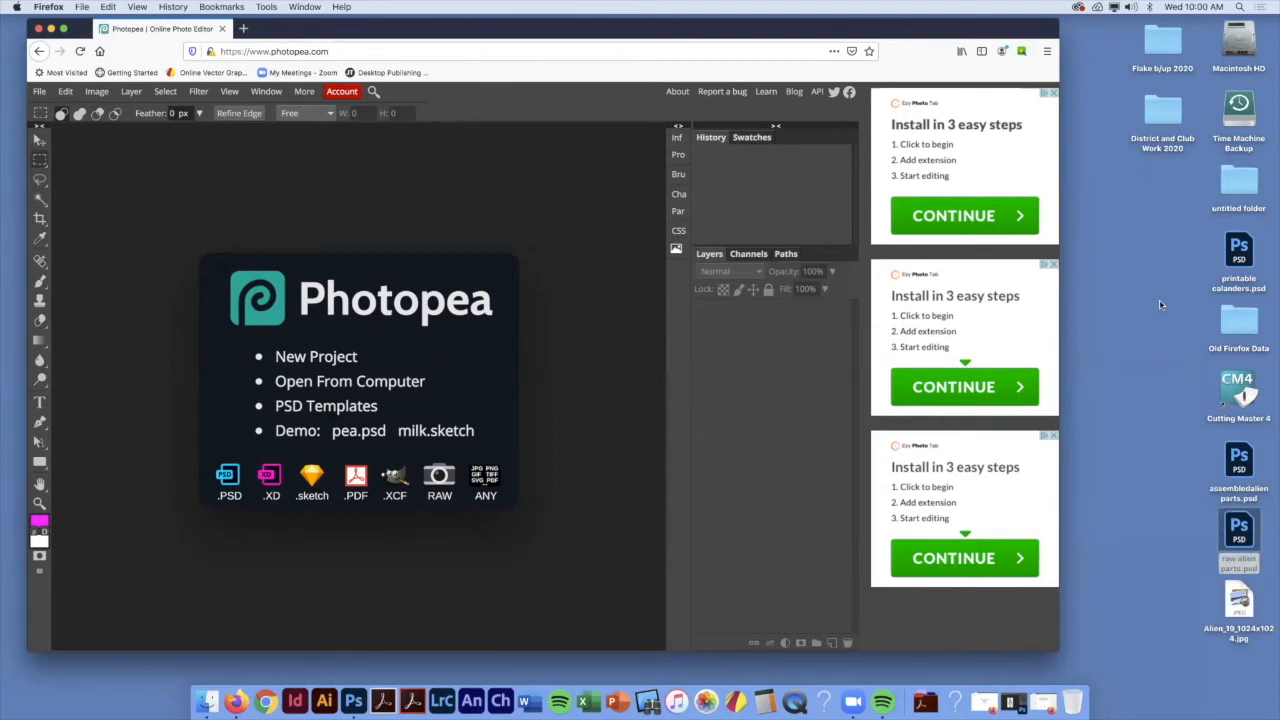
drag(1240, 535, 308, 352)
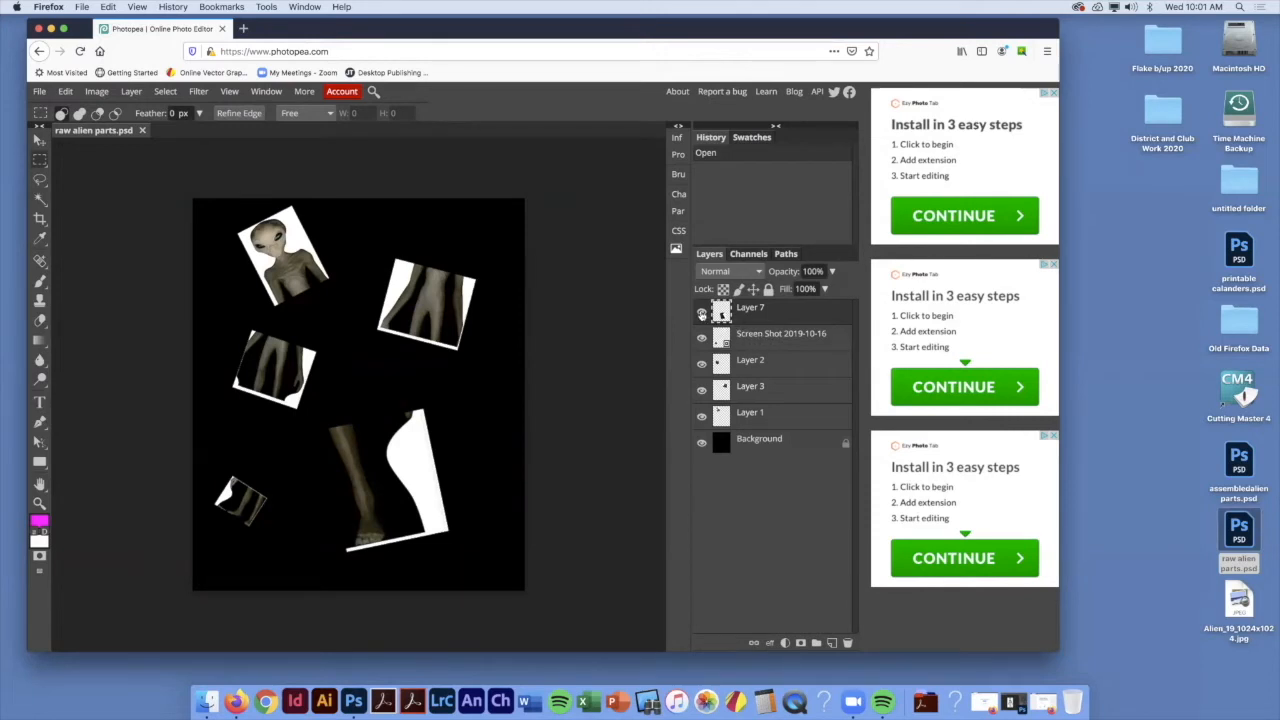
- Hide and show each layer, including the Background, to examine which alien part every layer holds
click(701, 314)
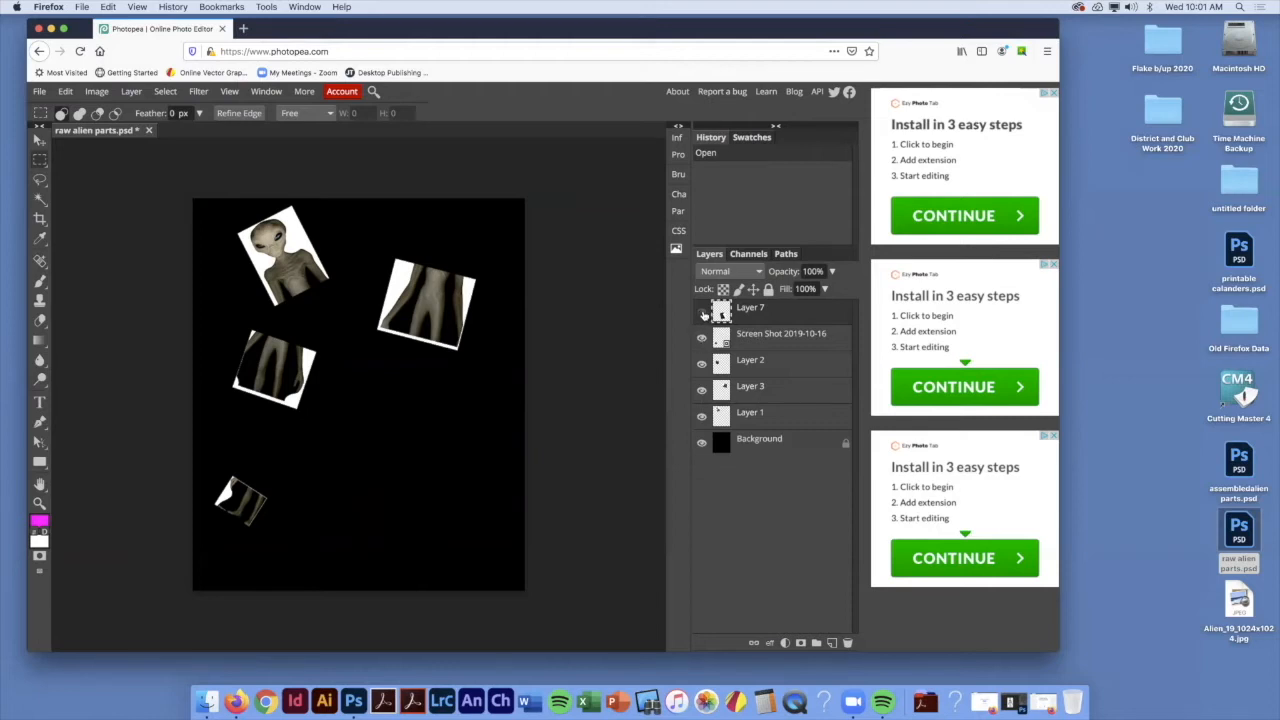
click(702, 314)
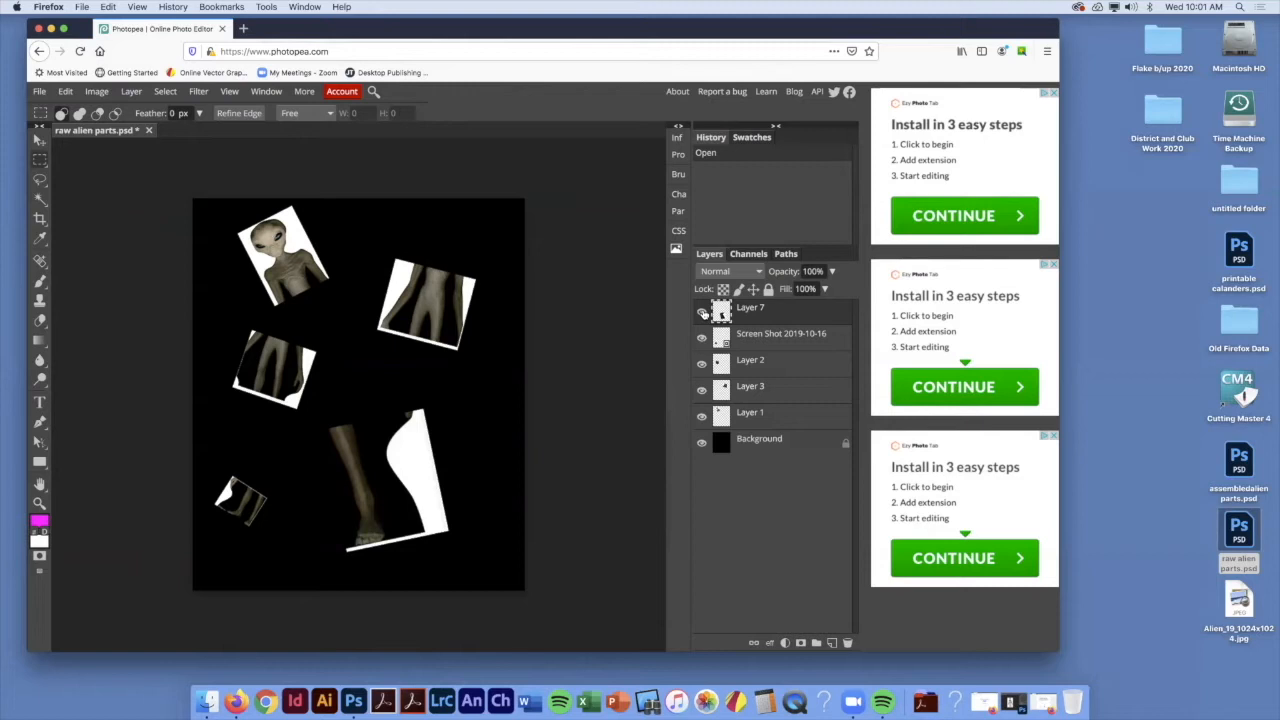
click(702, 313)
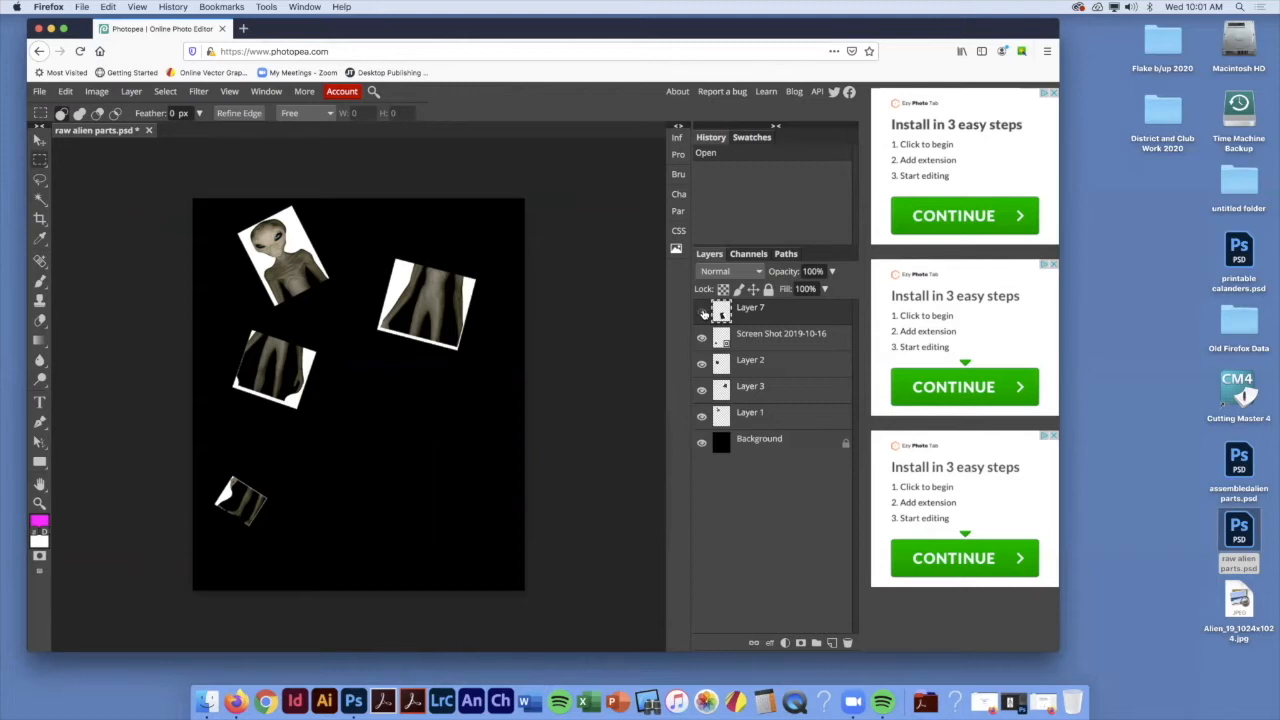
click(702, 314)
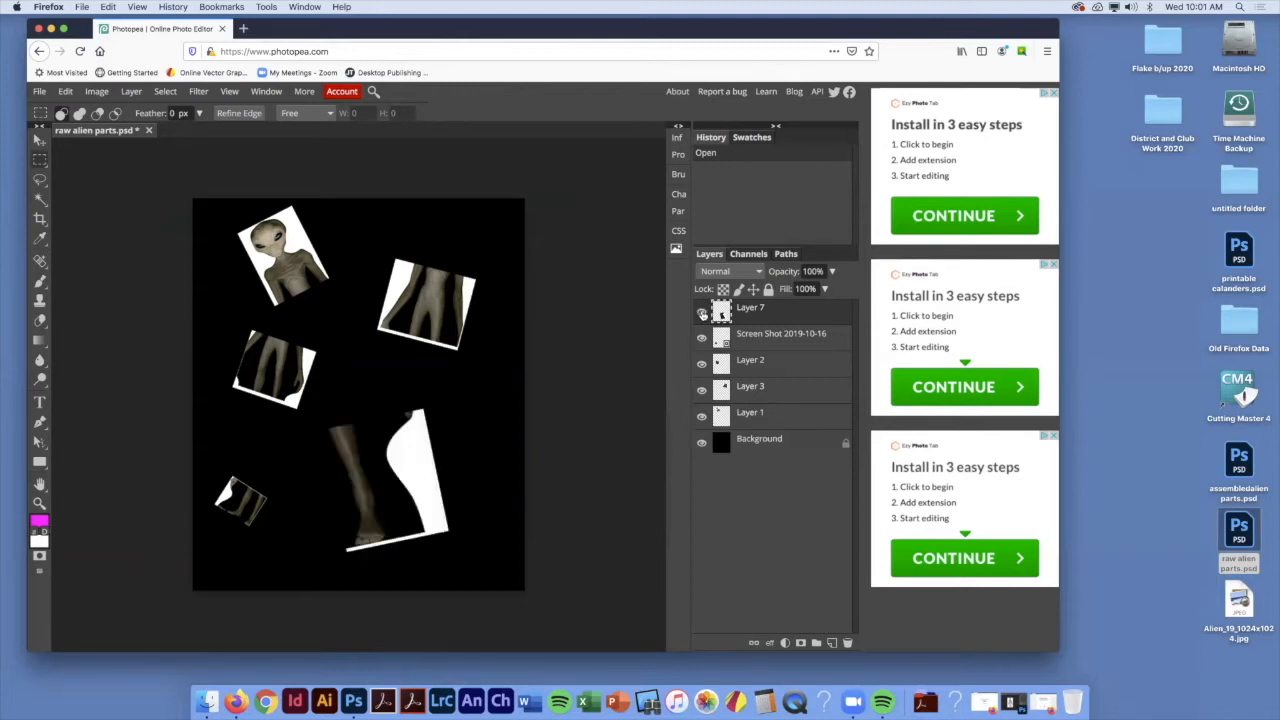
click(702, 366)
click(702, 366)
click(702, 391)
click(702, 391)
click(702, 339)
click(702, 339)
click(702, 417)
click(702, 417)
click(702, 391)
click(702, 391)
click(702, 417)
click(702, 417)
click(702, 390)
click(702, 390)
click(702, 443)
click(702, 443)
click(702, 443)
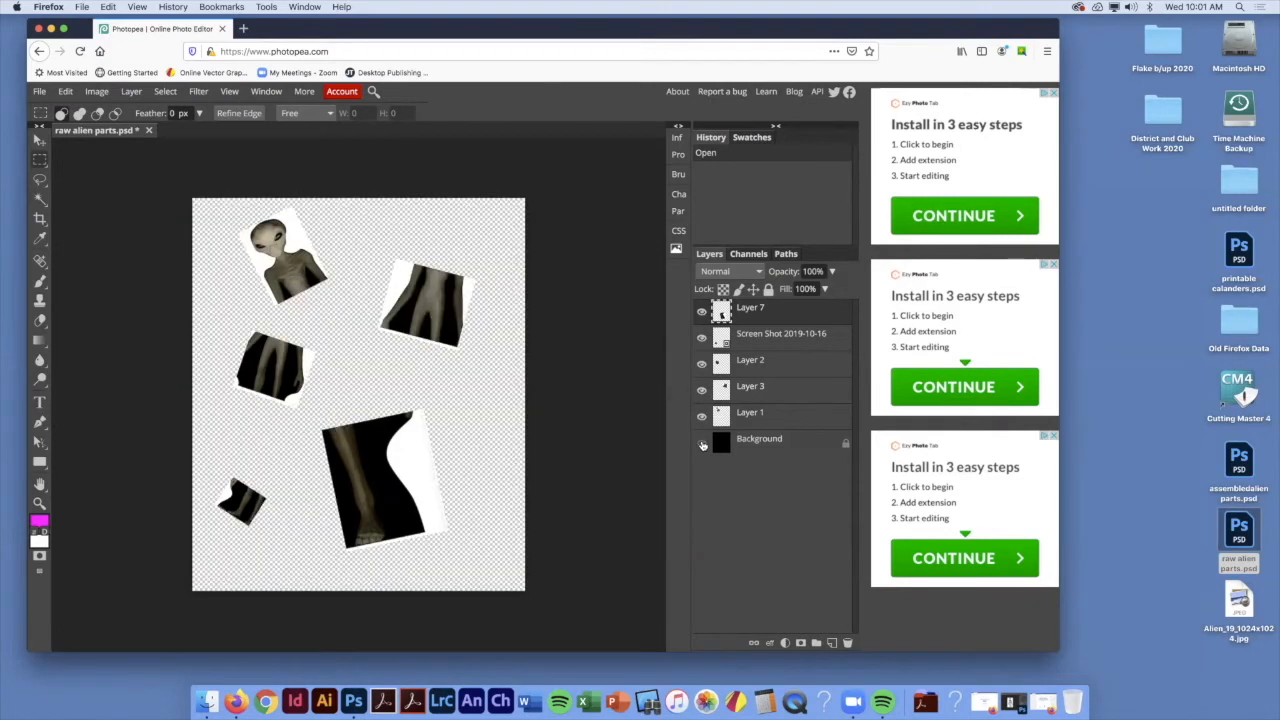
click(702, 443)
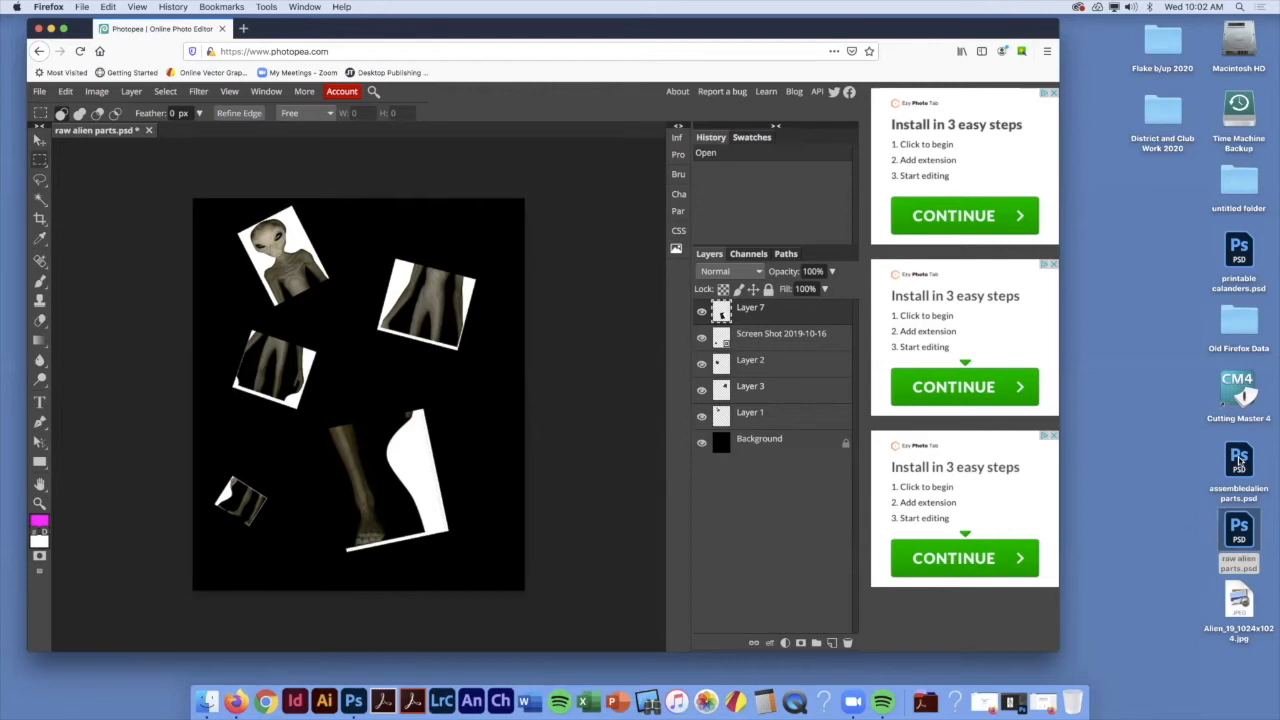
- View the reference file assembledalien parts.psd in Photoshop, and minimize it to return to Photopea
double_click(1239, 462)
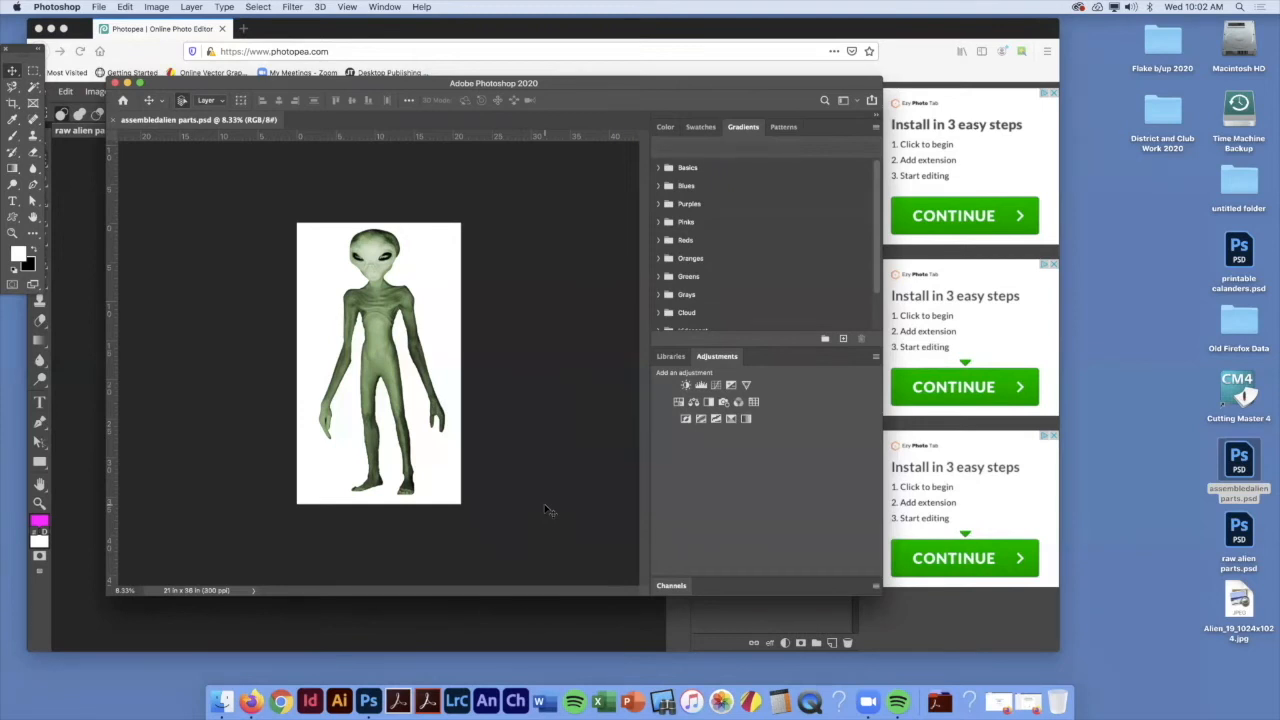
click(127, 84)
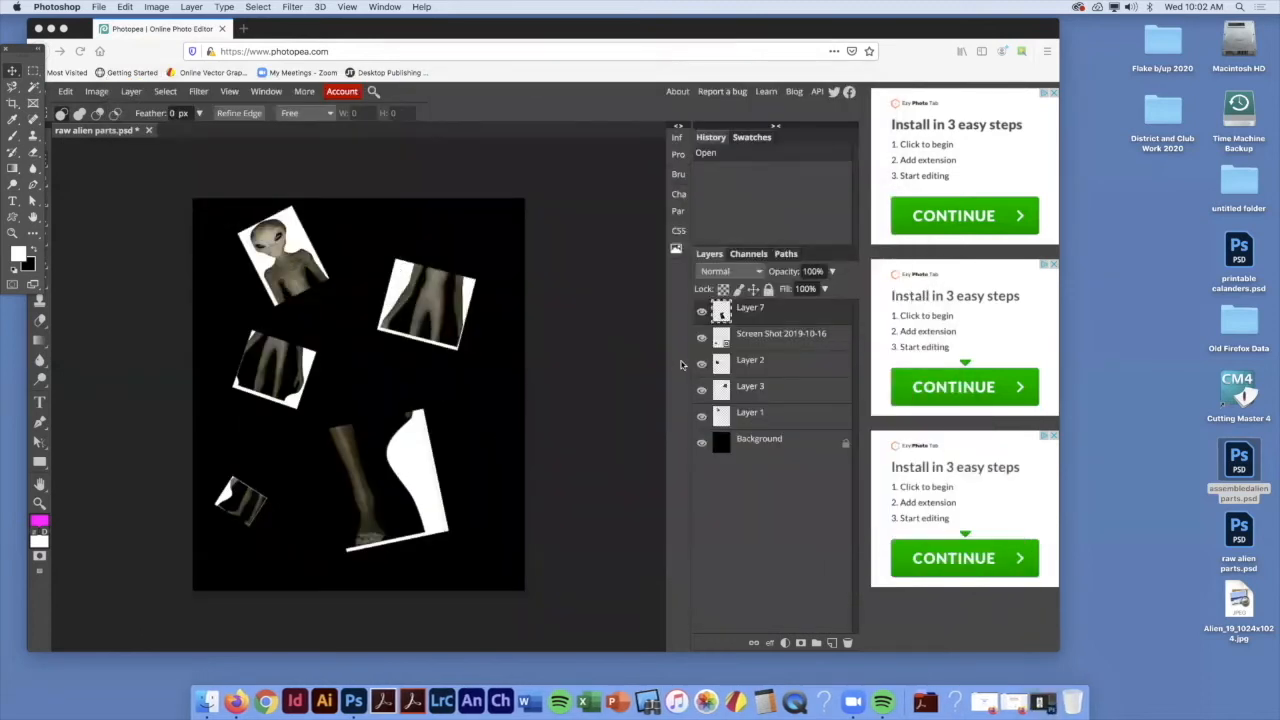
- Select Layer 1 and hide and show it repeatedly to check which alien part it holds
click(766, 417)
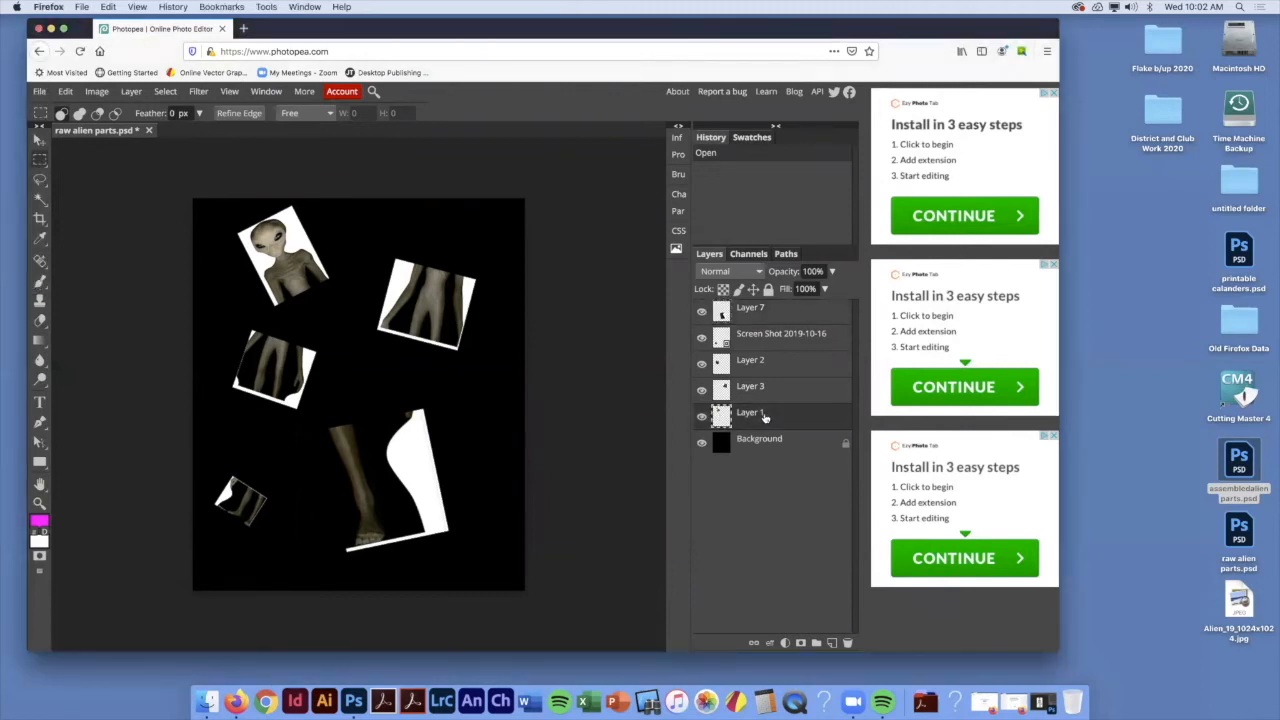
click(702, 416)
click(702, 416)
click(702, 416)
click(702, 416)
click(702, 416)
click(702, 416)
click(702, 416)
click(702, 416)
- Shift the head-and-torso piece on Layer 1 slightly and rotate it about 28.1° so that it stands upright
click(38, 141)
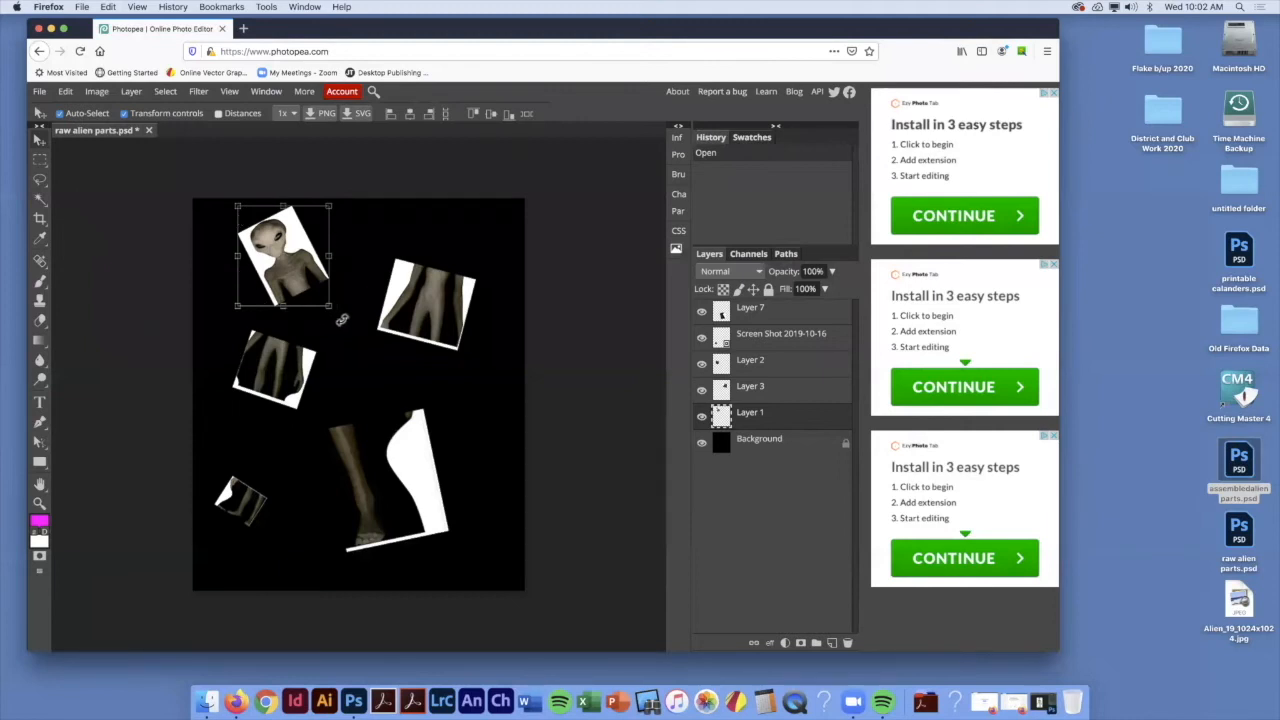
mouse_move(291, 266)
mouse_down()
mouse_move(339, 288)
mouse_move(280, 274)
mouse_move(316, 281)
mouse_move(297, 271)
mouse_up()
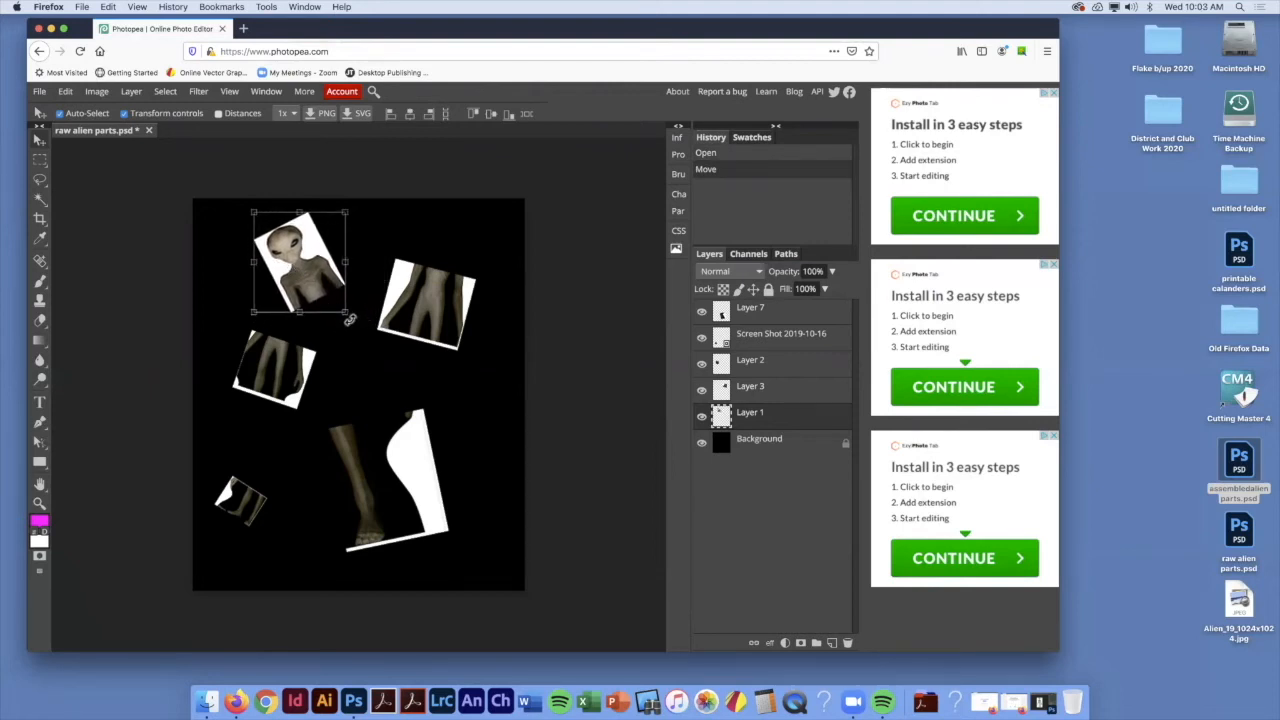
drag(349, 319, 317, 344)
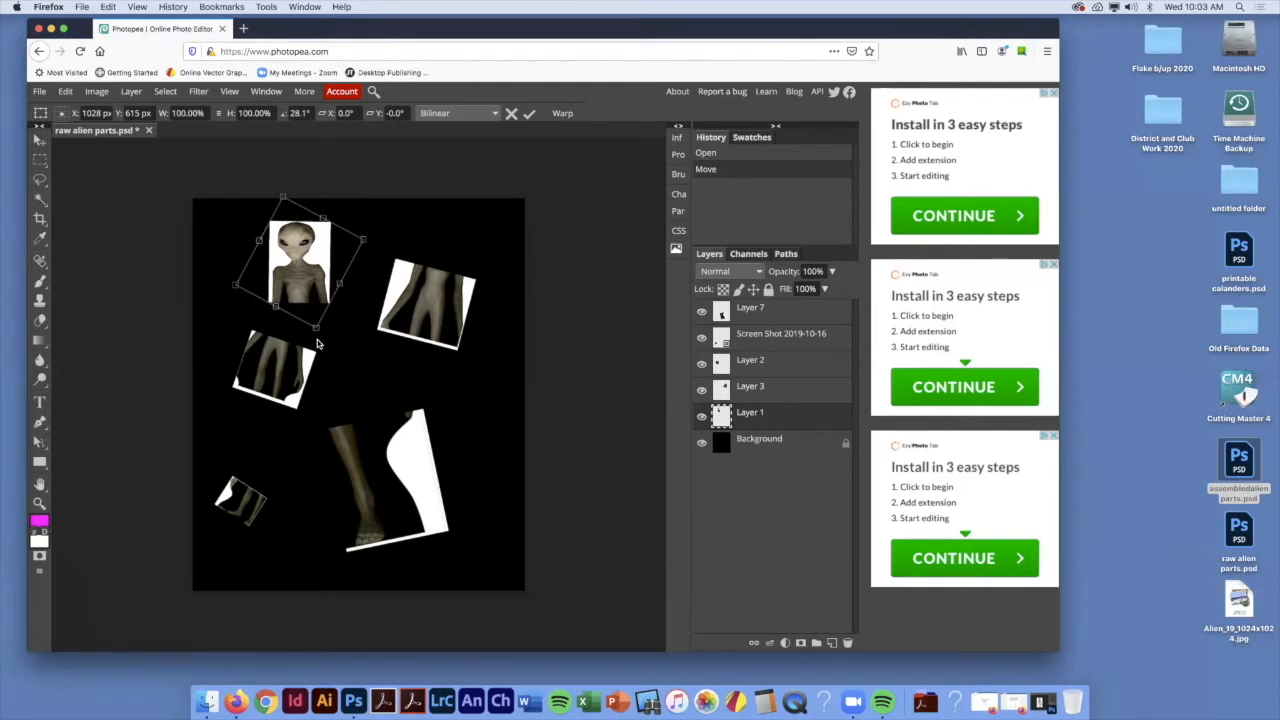
click(531, 115)
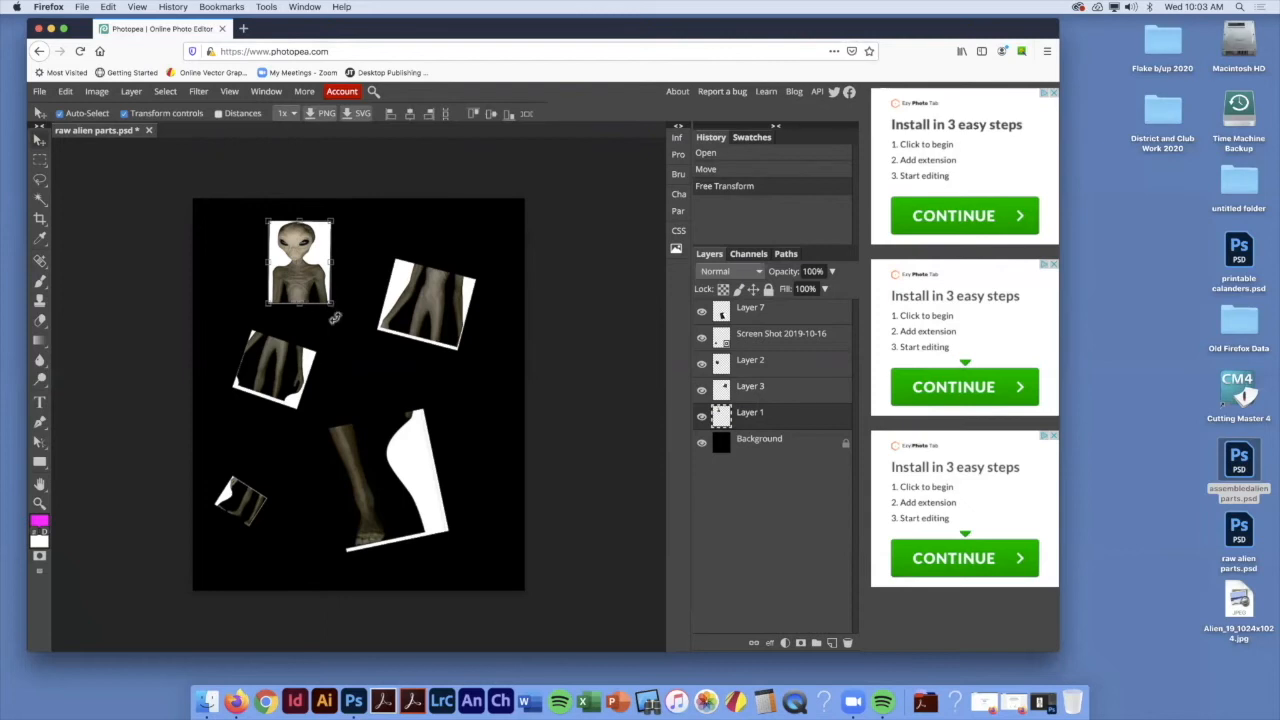
- Scale the head-and-torso piece proportionally to about 162% and place it near the upper middle of the canvas
drag(329, 301, 376, 359)
drag(379, 415, 368, 355)
drag(318, 318, 332, 305)
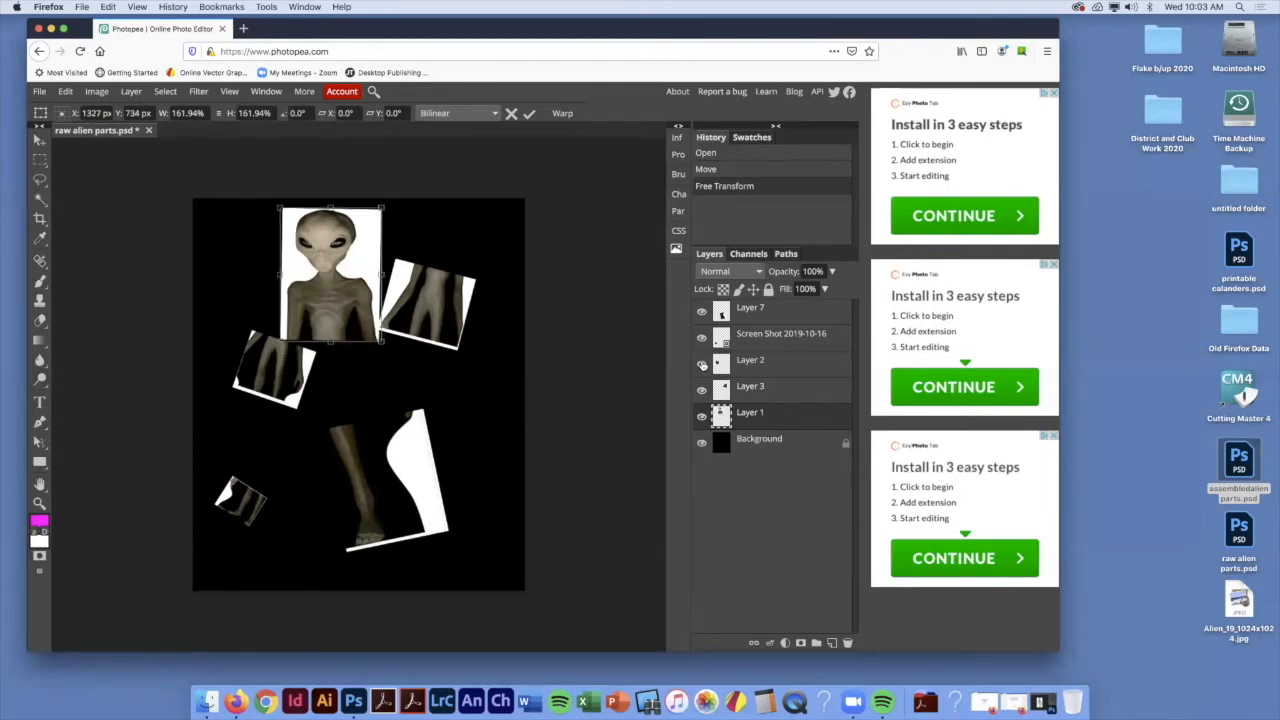
key(Return)
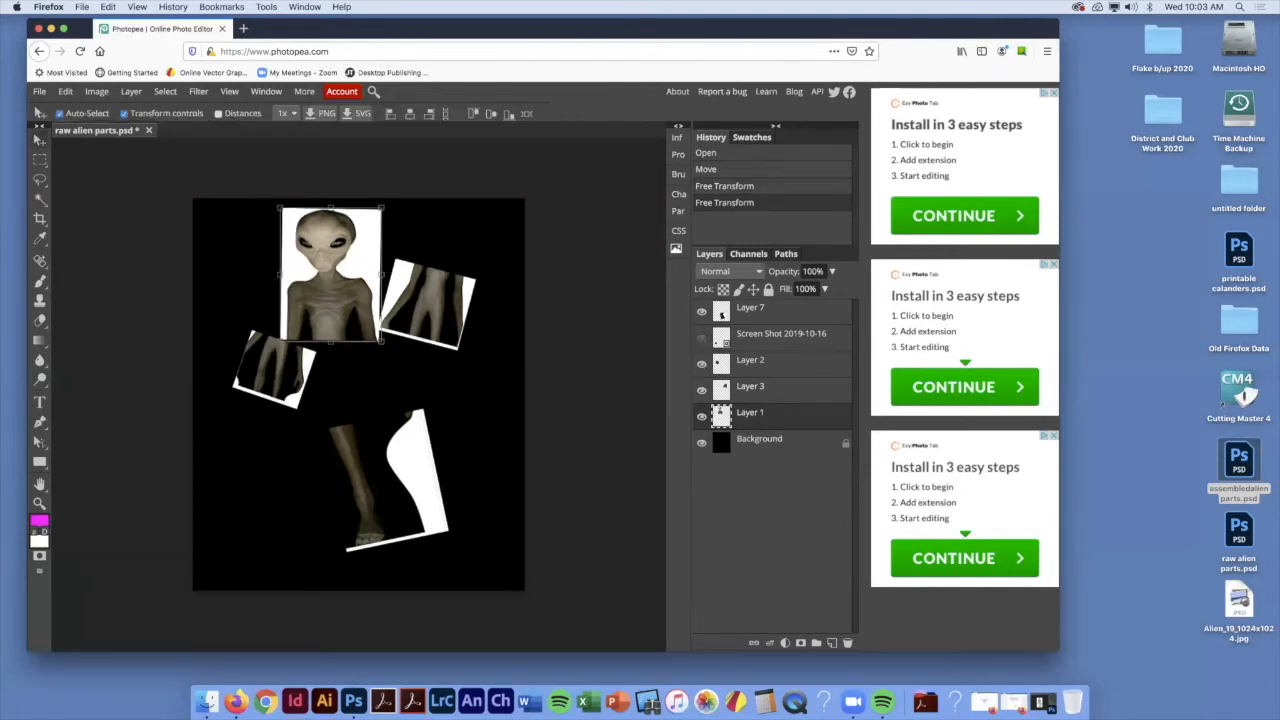
- Hide the Screen Shot 2019-10-16 layer, and move the hand piece on Layer 2 and the waist piece on Layer 3 below the torso
click(702, 365)
click(703, 366)
click(758, 335)
click(753, 388)
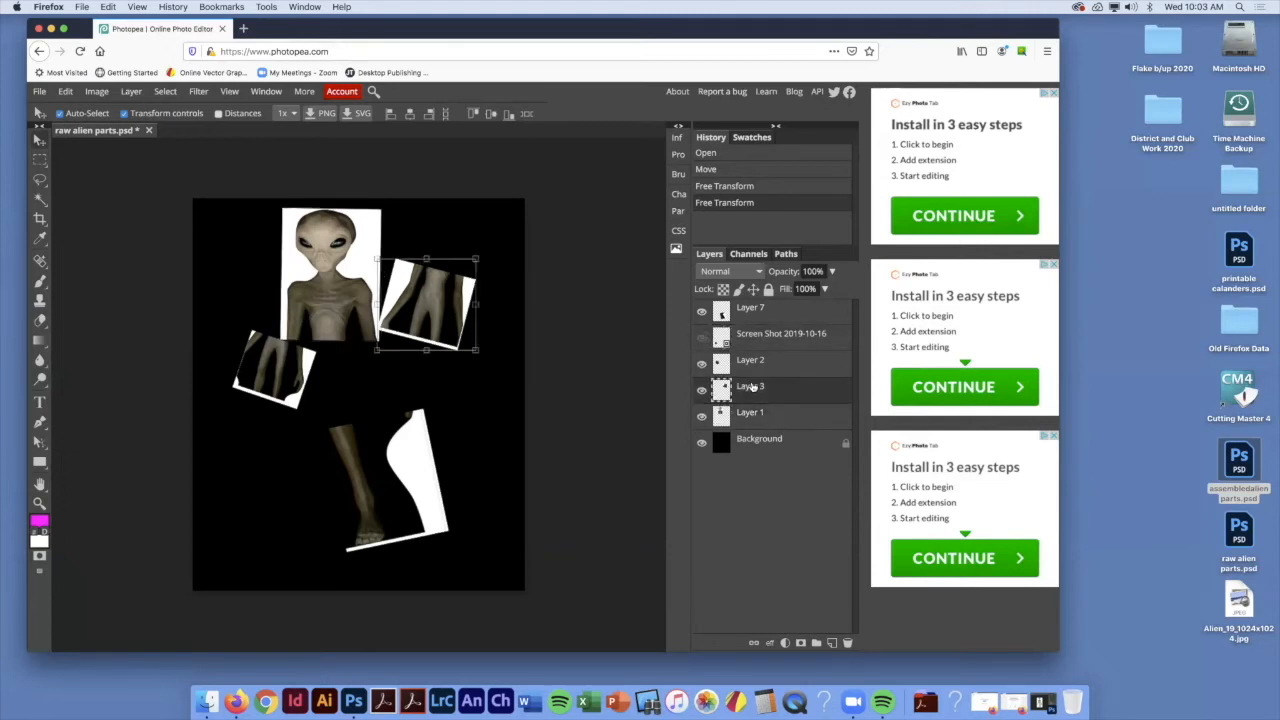
drag(433, 318, 243, 466)
drag(298, 385, 273, 397)
- Enlarge the waist piece on Layer 3 to about 160%, rotate it about -12.7° and align it with the torso and arms
drag(359, 424, 405, 487)
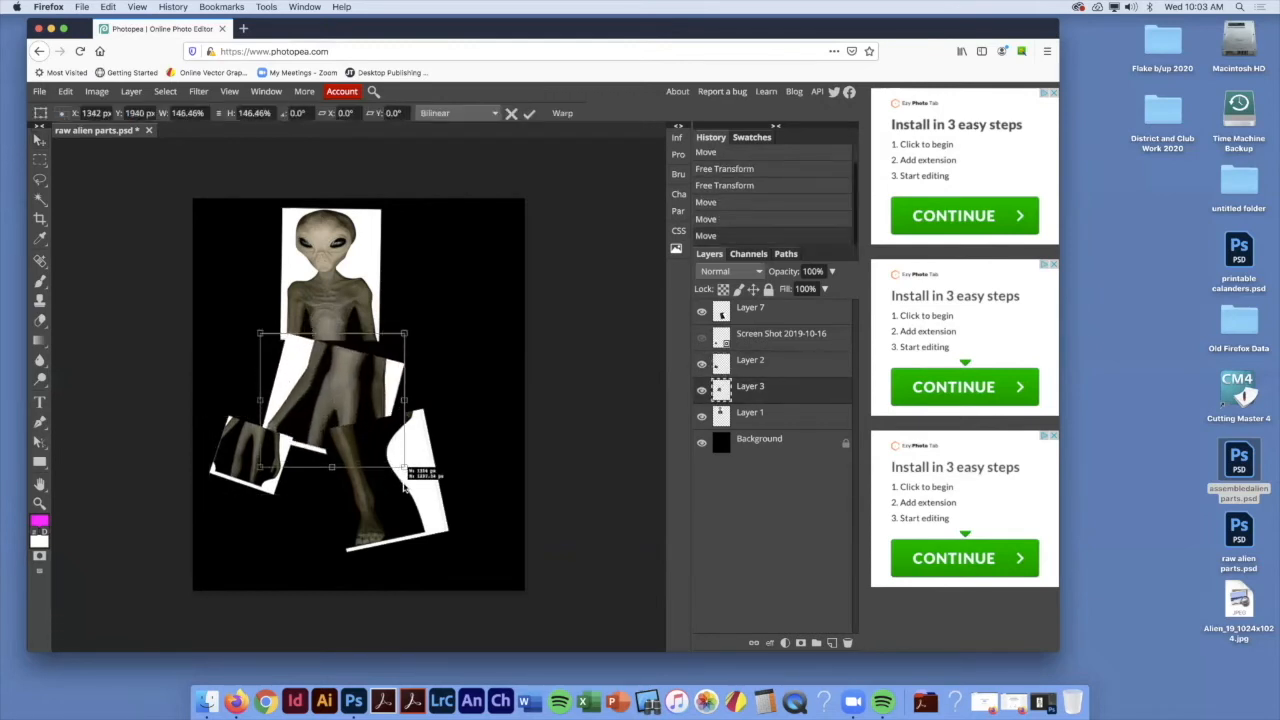
drag(420, 323, 400, 304)
drag(331, 392, 312, 370)
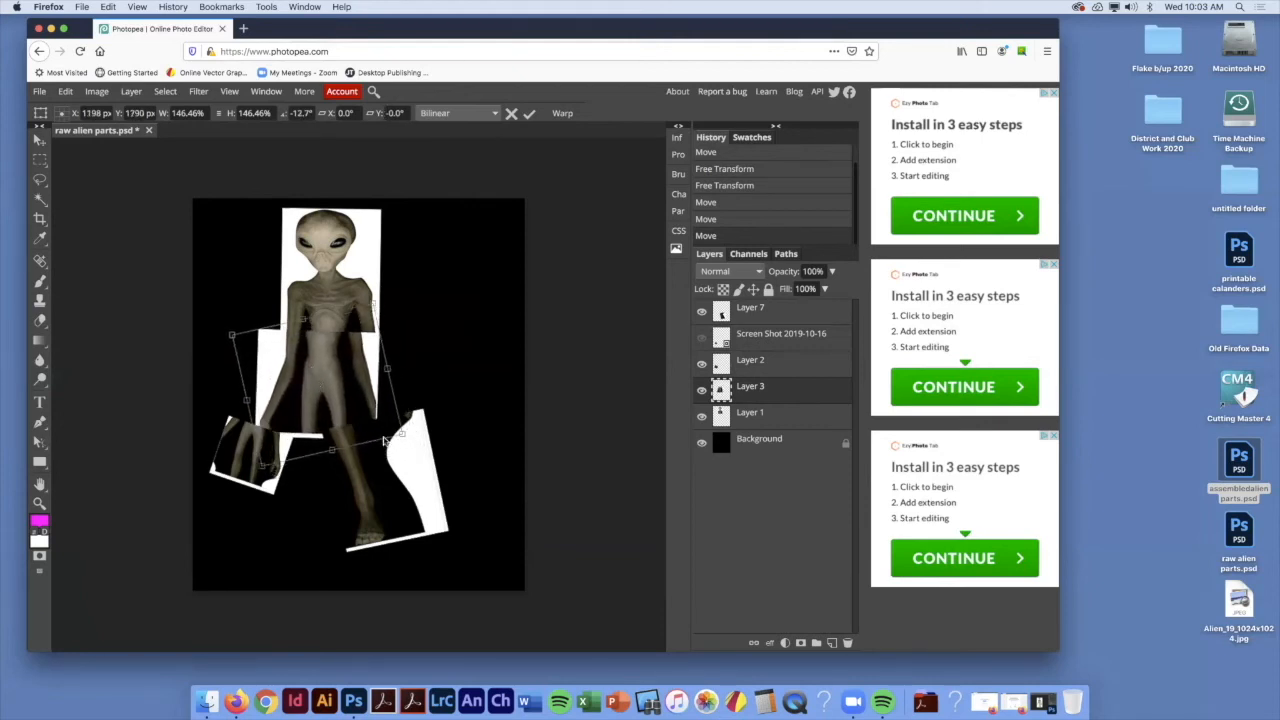
drag(401, 433, 346, 404)
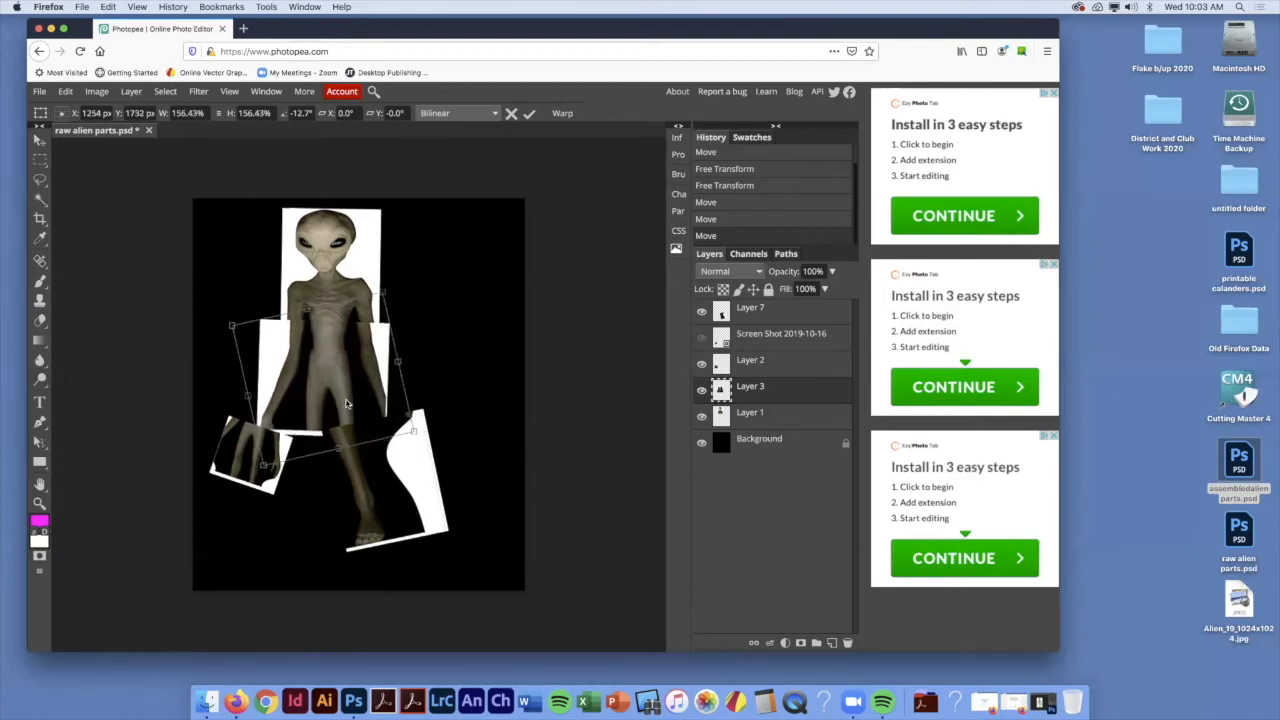
drag(413, 432, 419, 430)
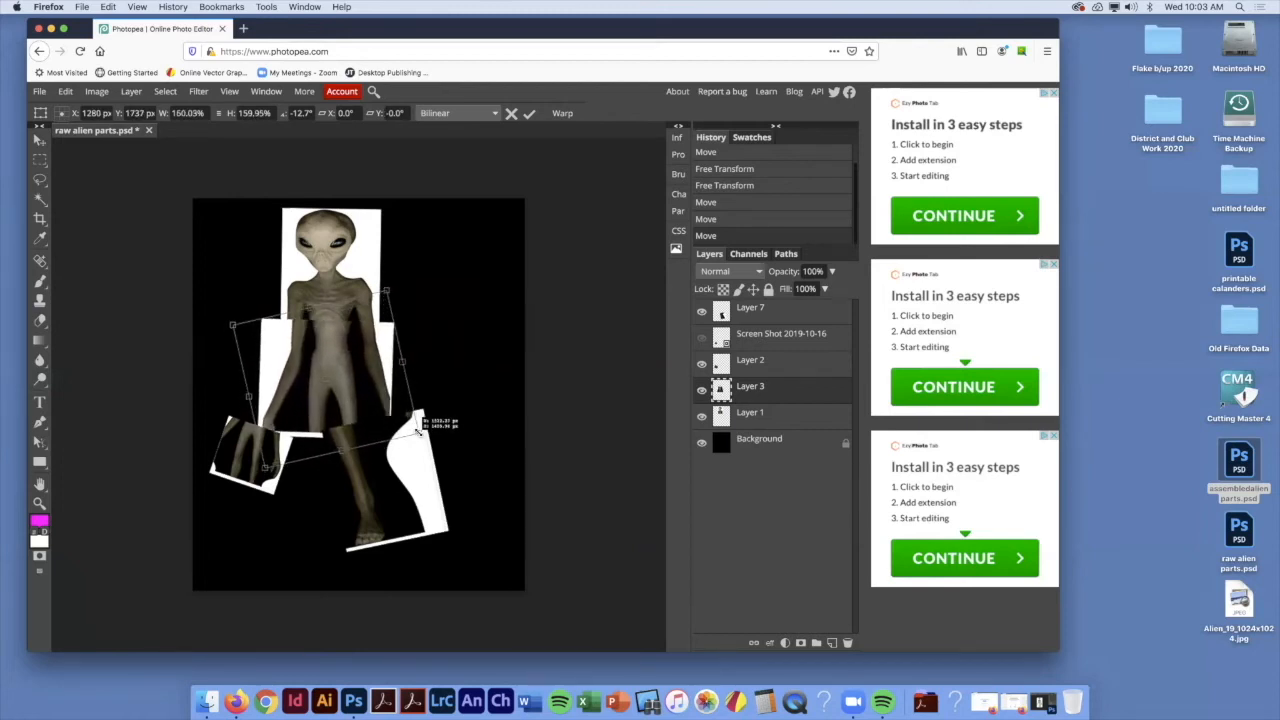
drag(335, 402, 330, 400)
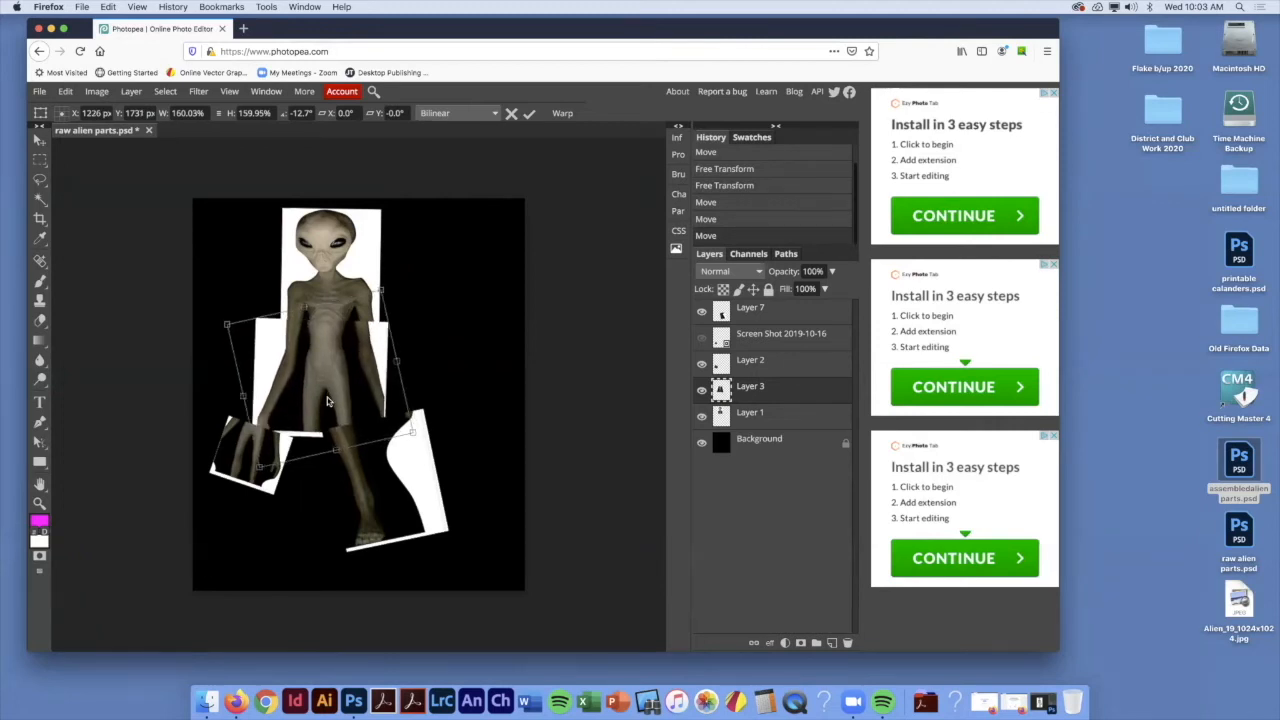
key(Return)
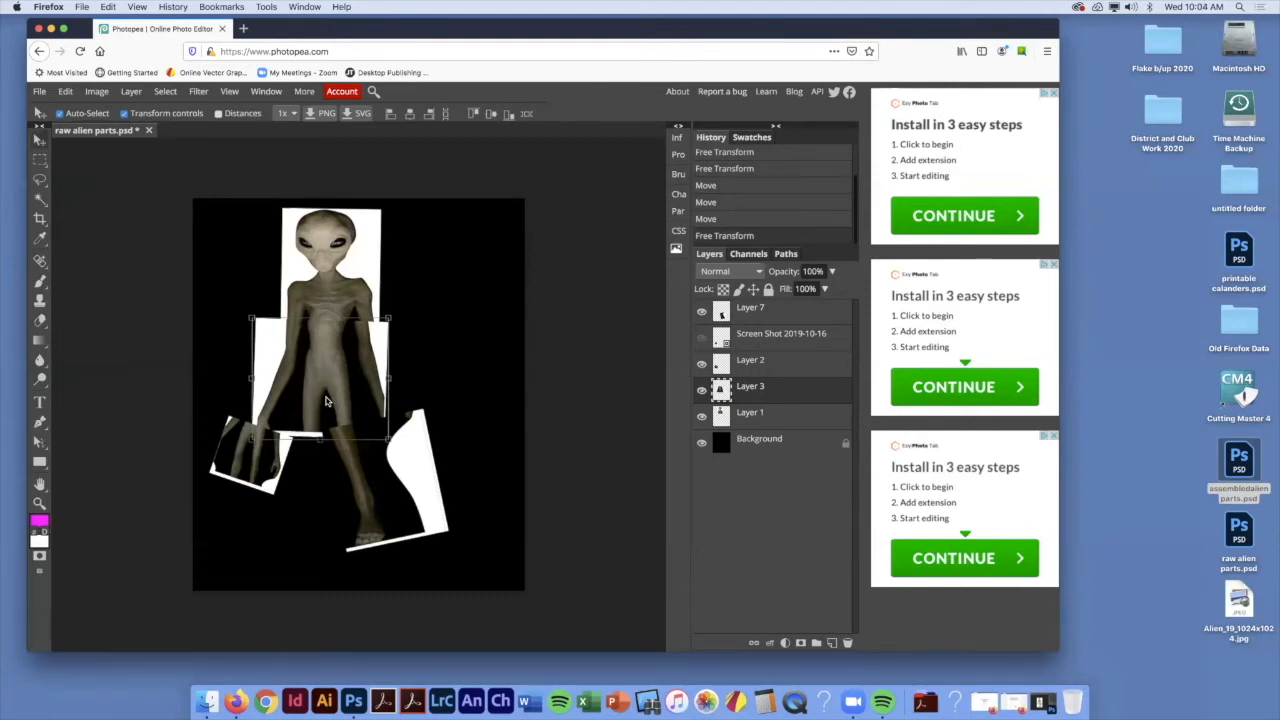
- Check the assembled alien in assembledalien parts.psd in Photoshop again, and minimize it to go back to Photopea
click(1241, 460)
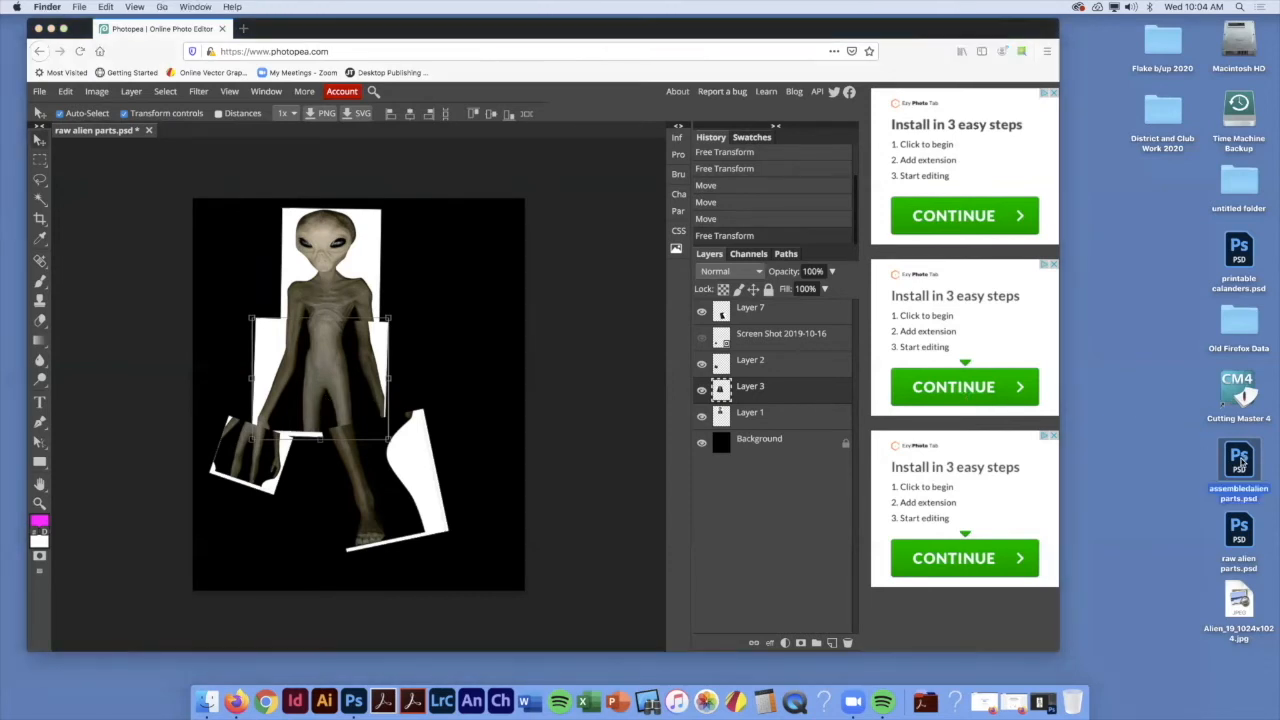
double_click(1241, 460)
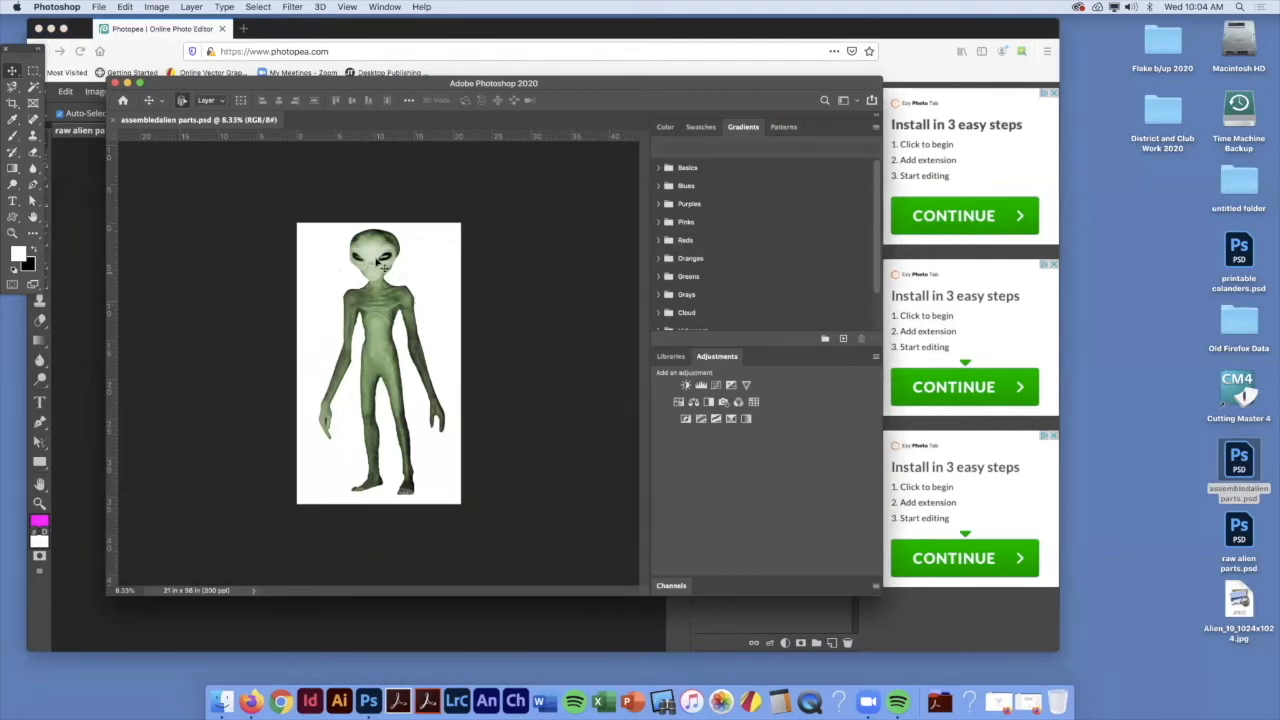
click(127, 84)
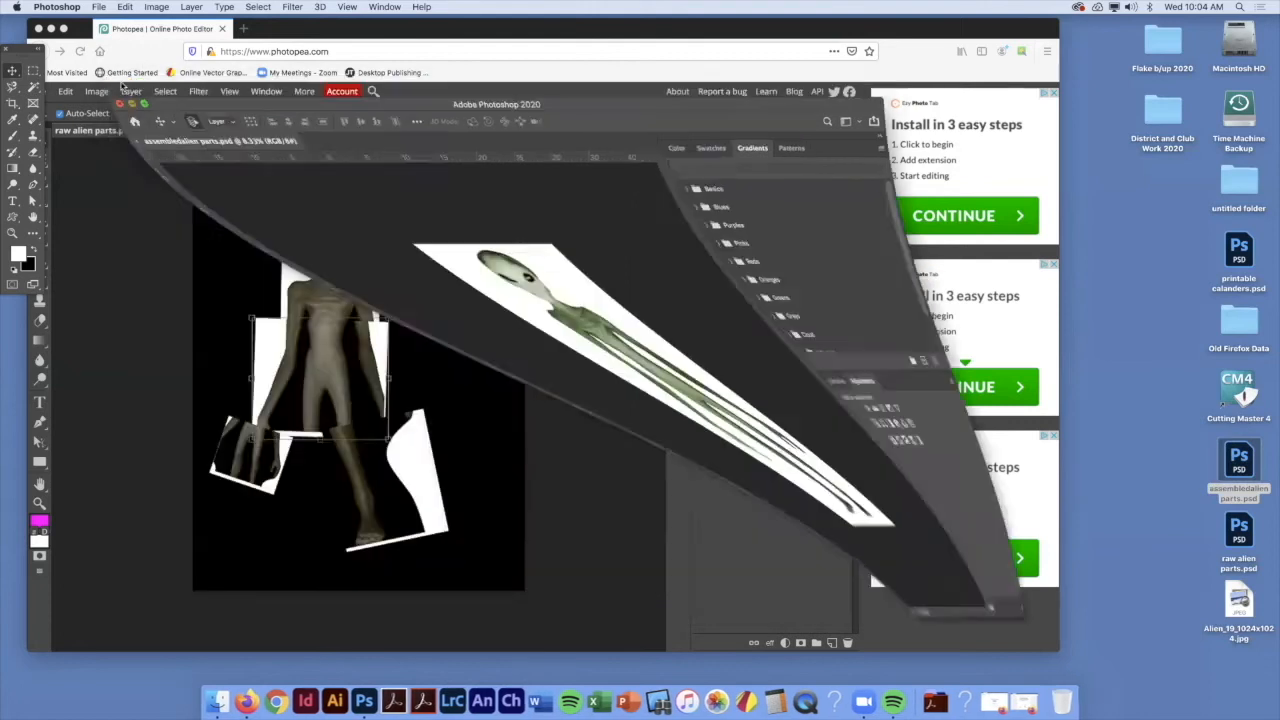
click(453, 396)
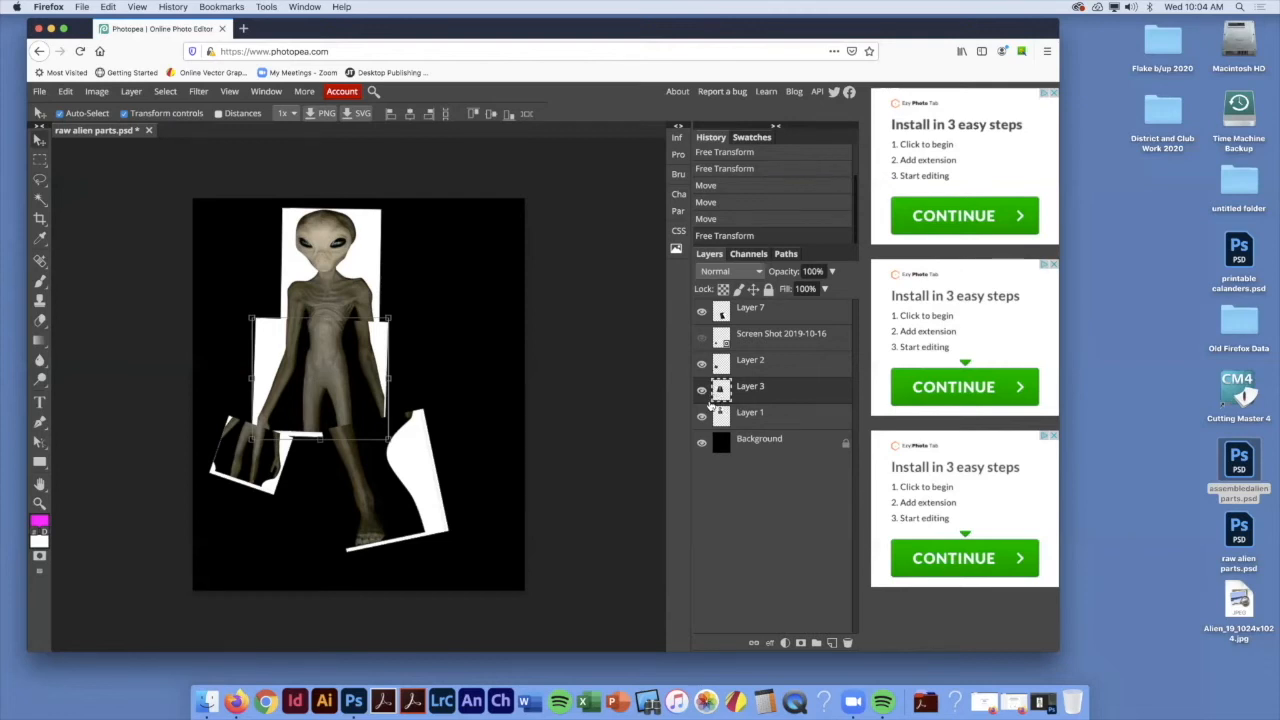
- Delete the white background around the head and torso on Layer 1 using a Magic Wand selection with tolerance 16, and deselect
click(765, 420)
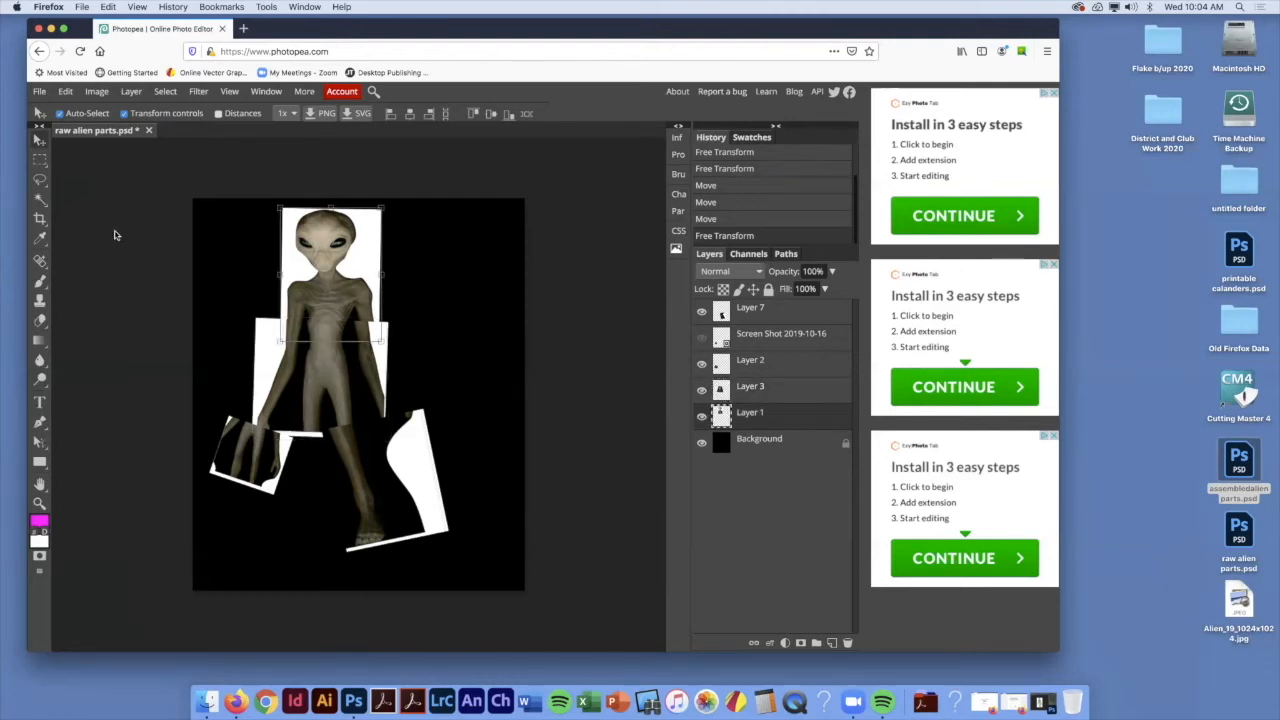
click(40, 201)
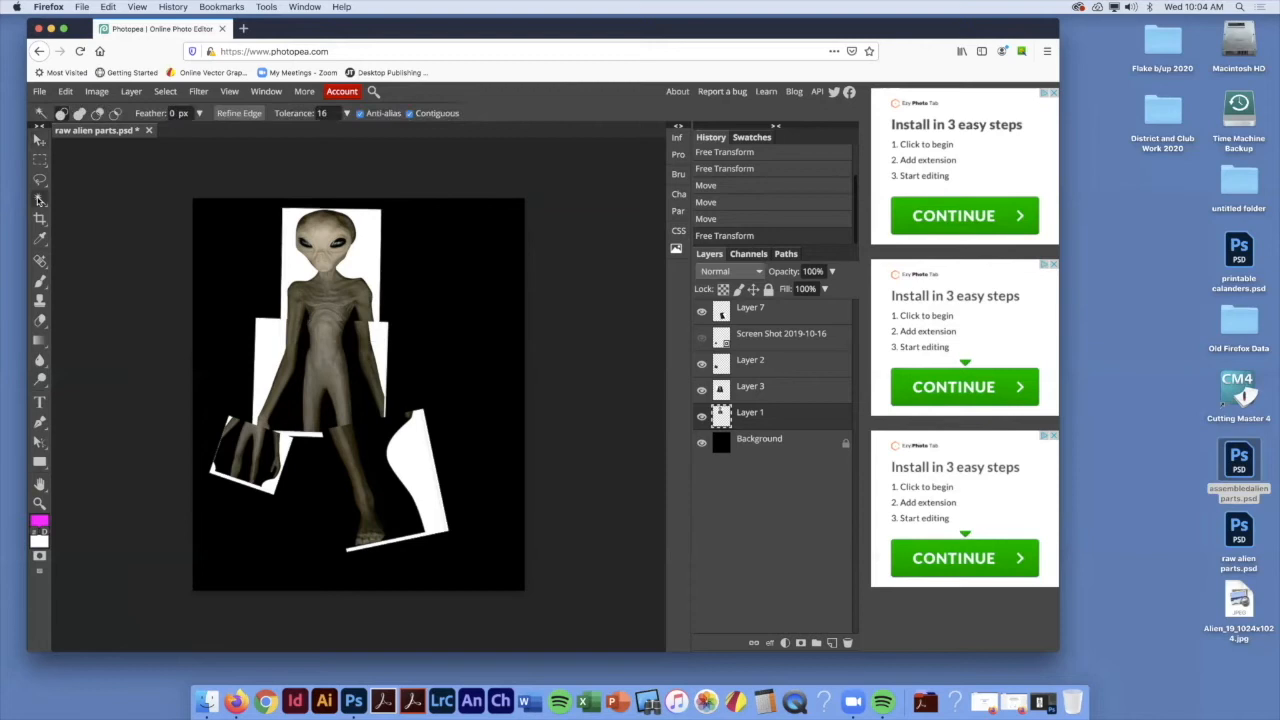
click(369, 239)
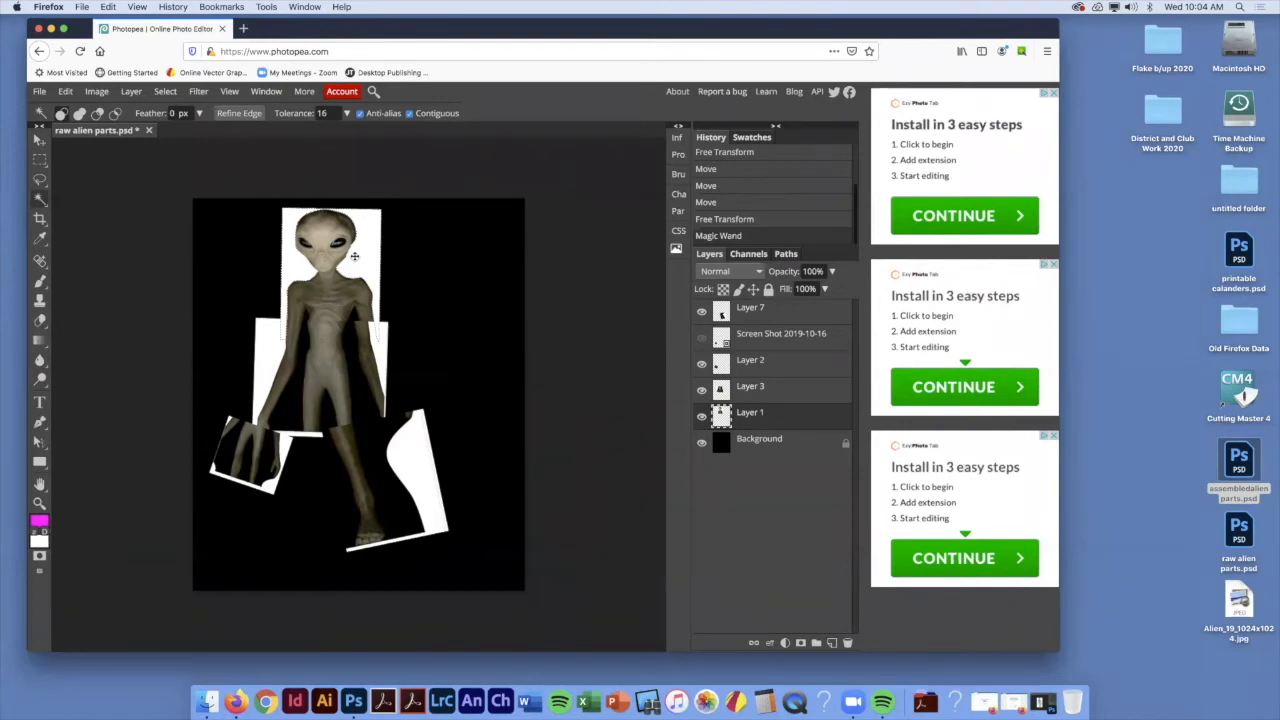
key(BackSpace)
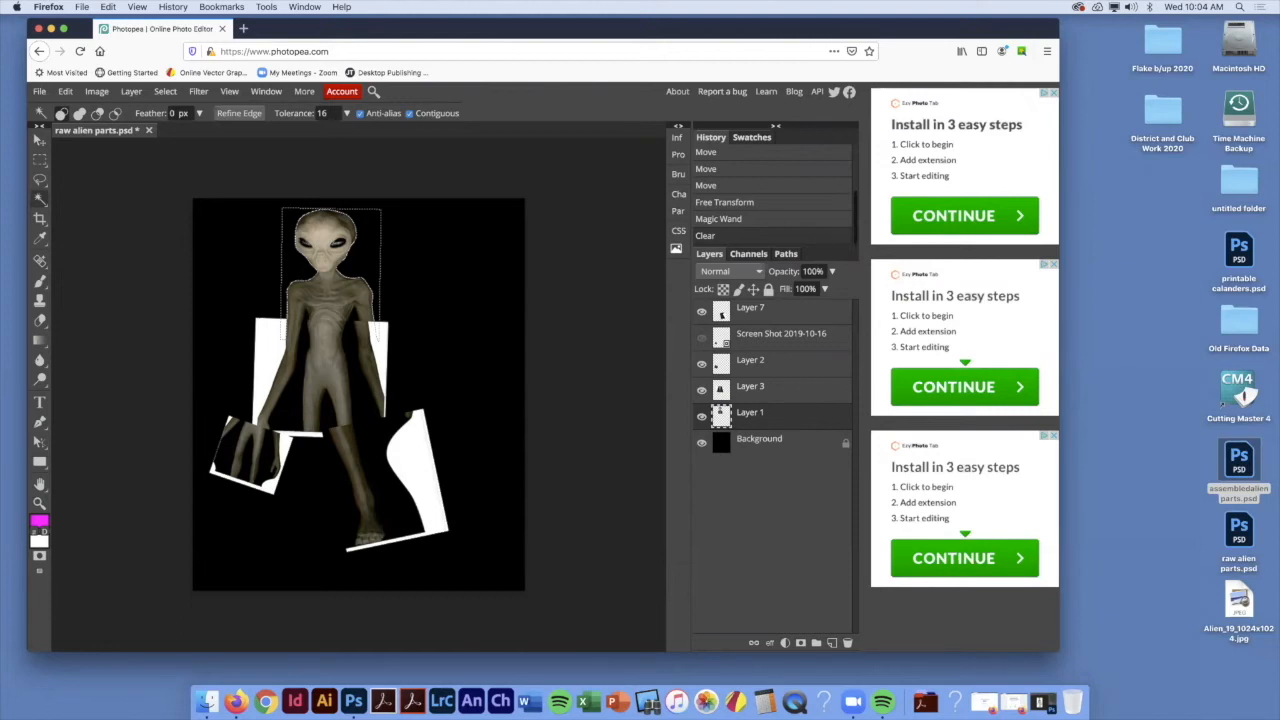
click(132, 92)
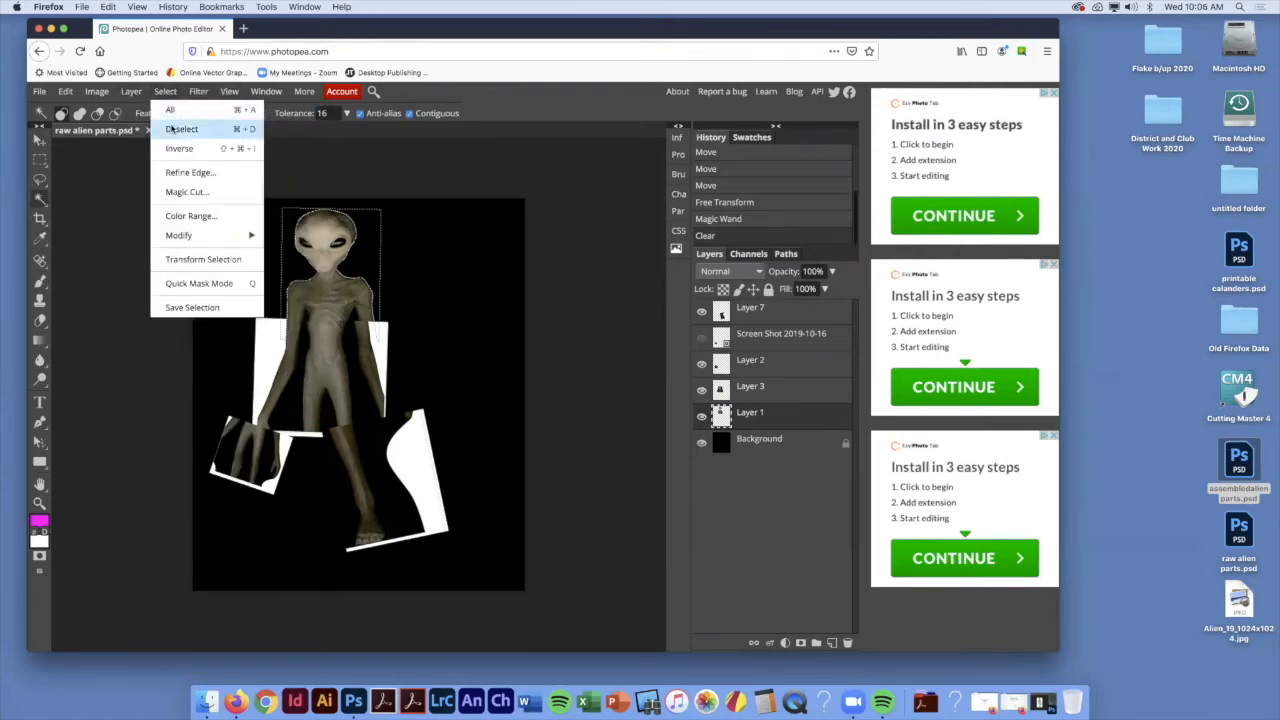
click(183, 130)
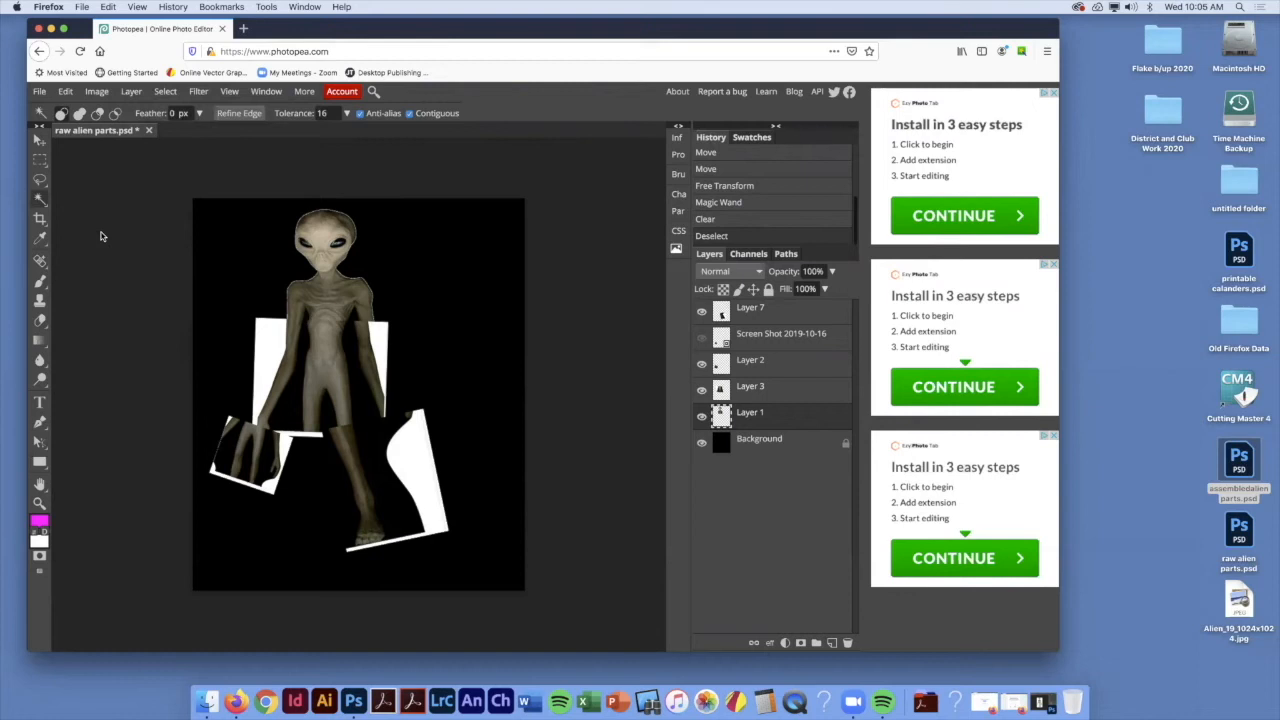
- Examine the finished green alien in assembledalien parts.psd in Photoshop, return to Photopea and view the foreground colour
click(1251, 458)
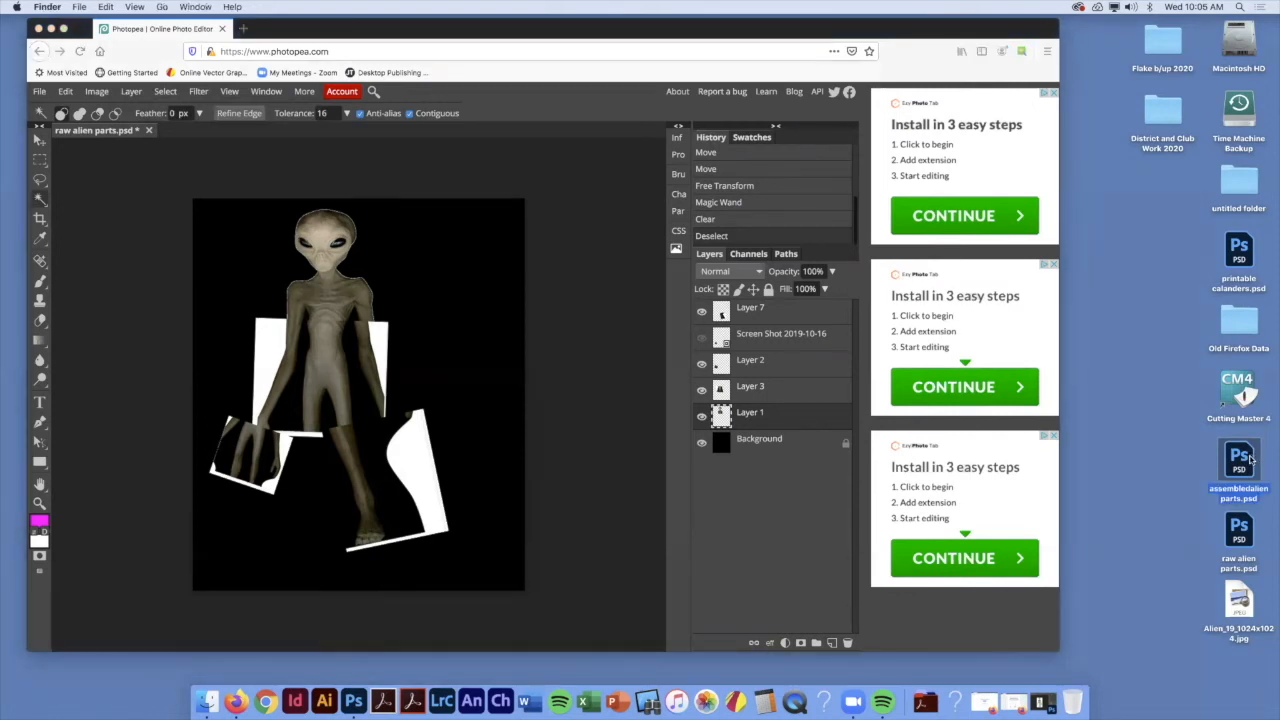
double_click(1251, 458)
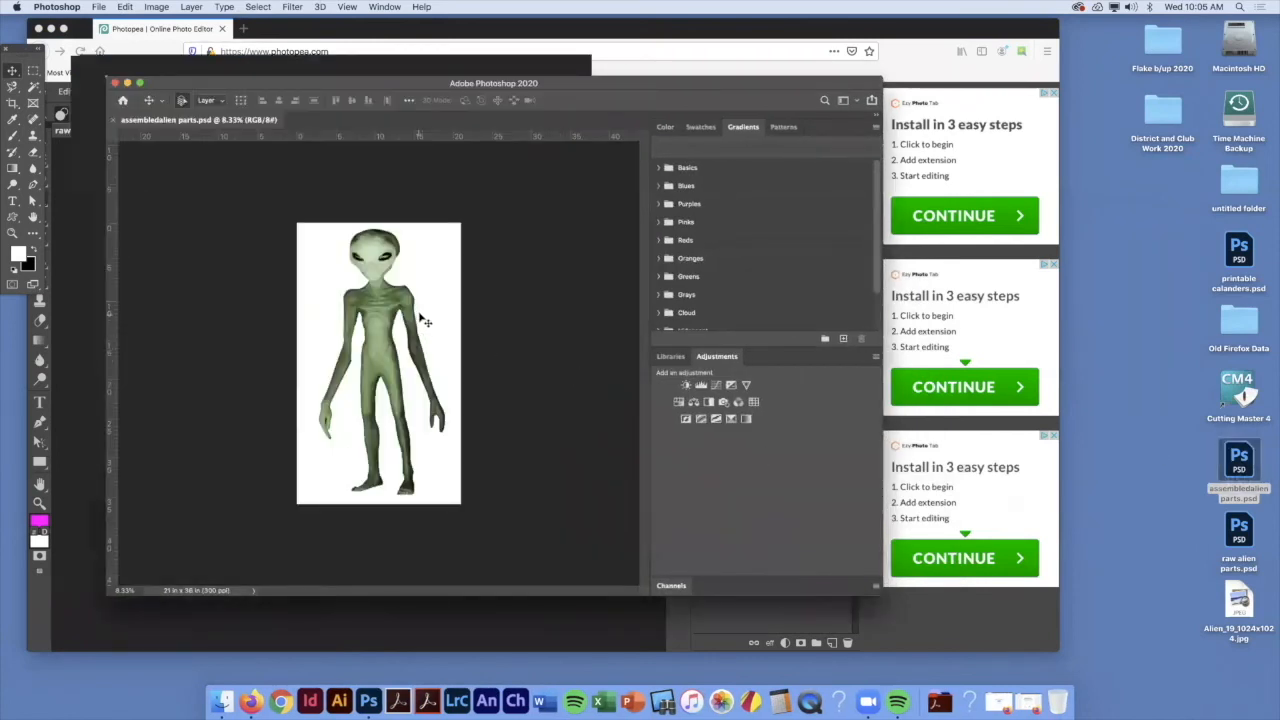
click(127, 83)
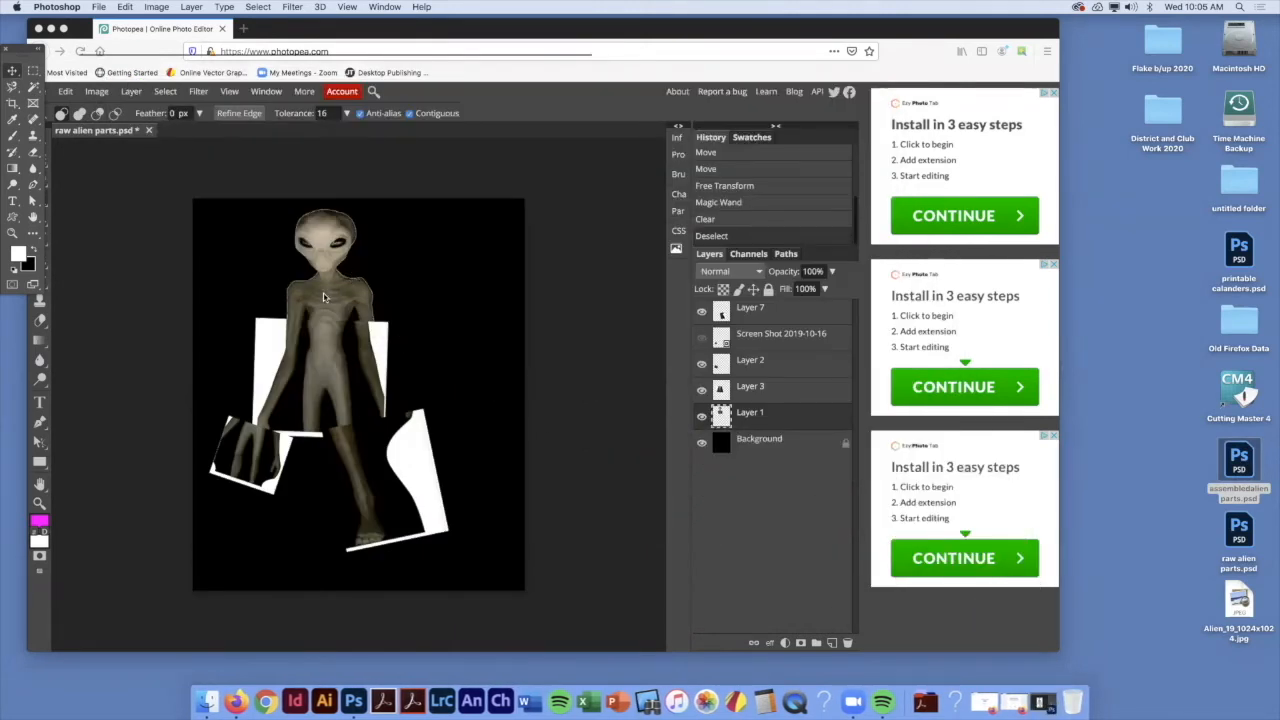
click(227, 288)
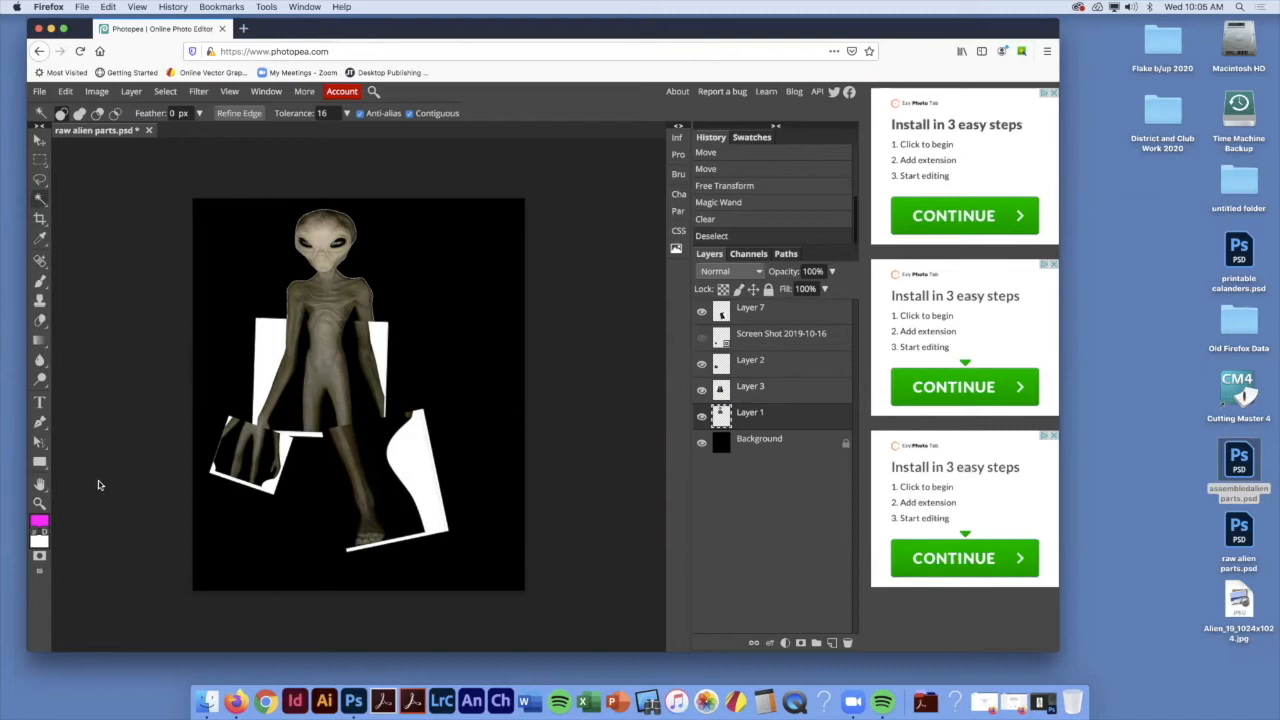
click(40, 521)
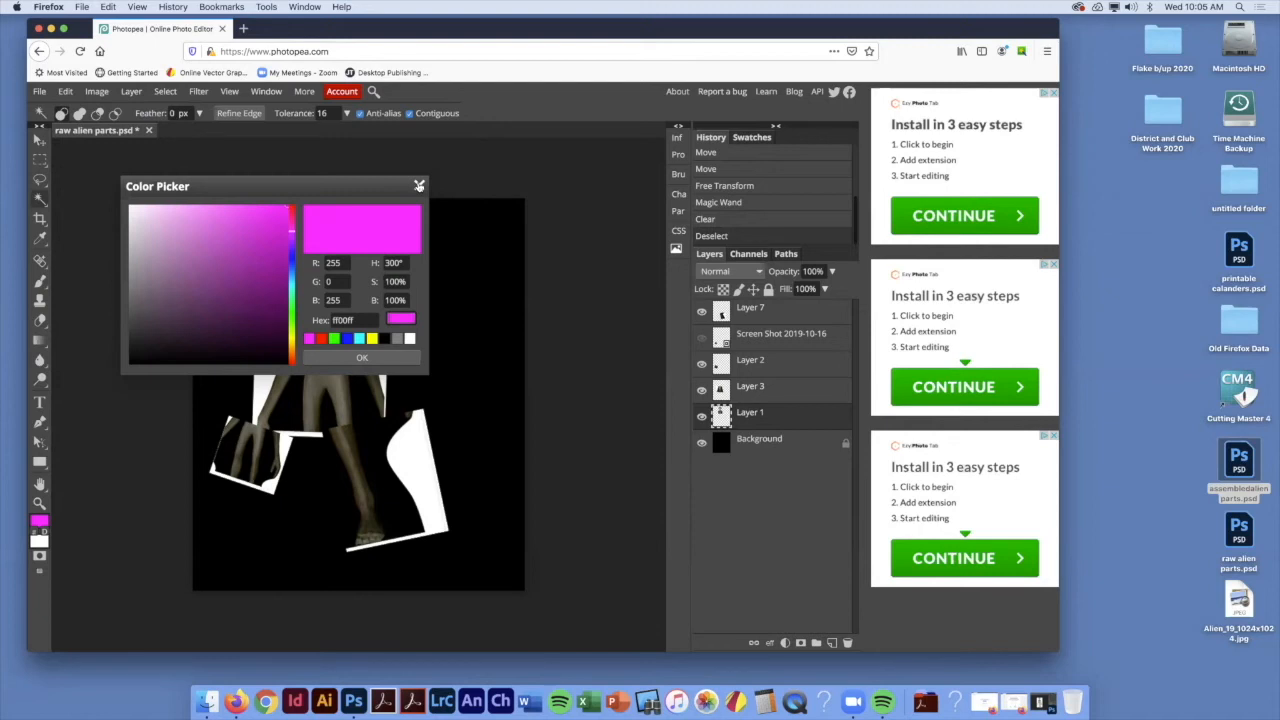
click(419, 186)
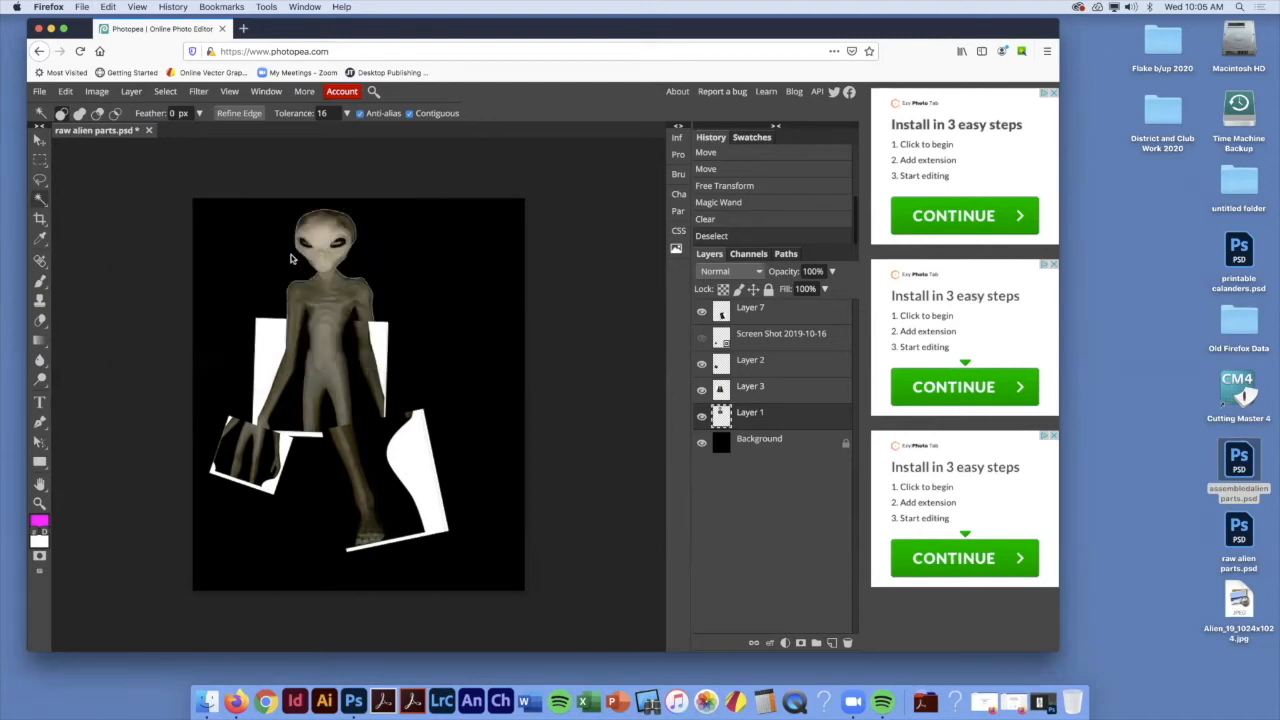
- Colorize the head and torso on Layer 1 red using Hue/Saturation with hue -11 and saturation 74
click(102, 95)
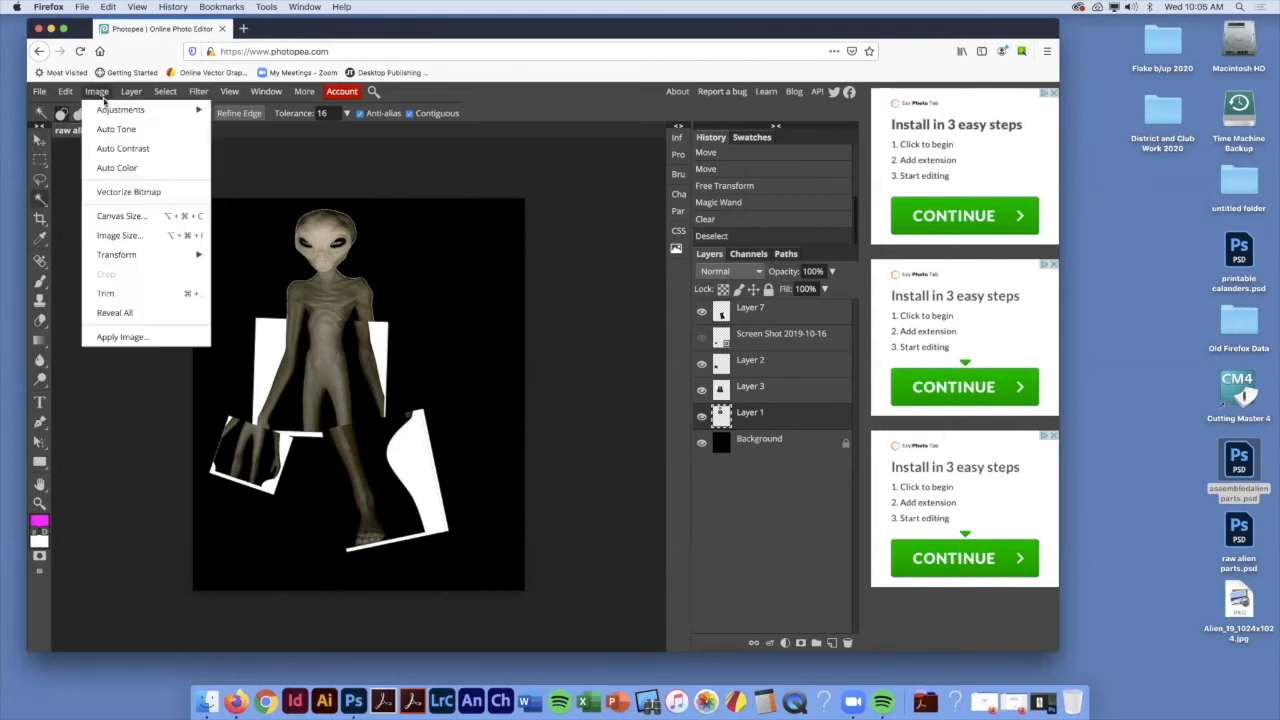
mouse_move(104, 111)
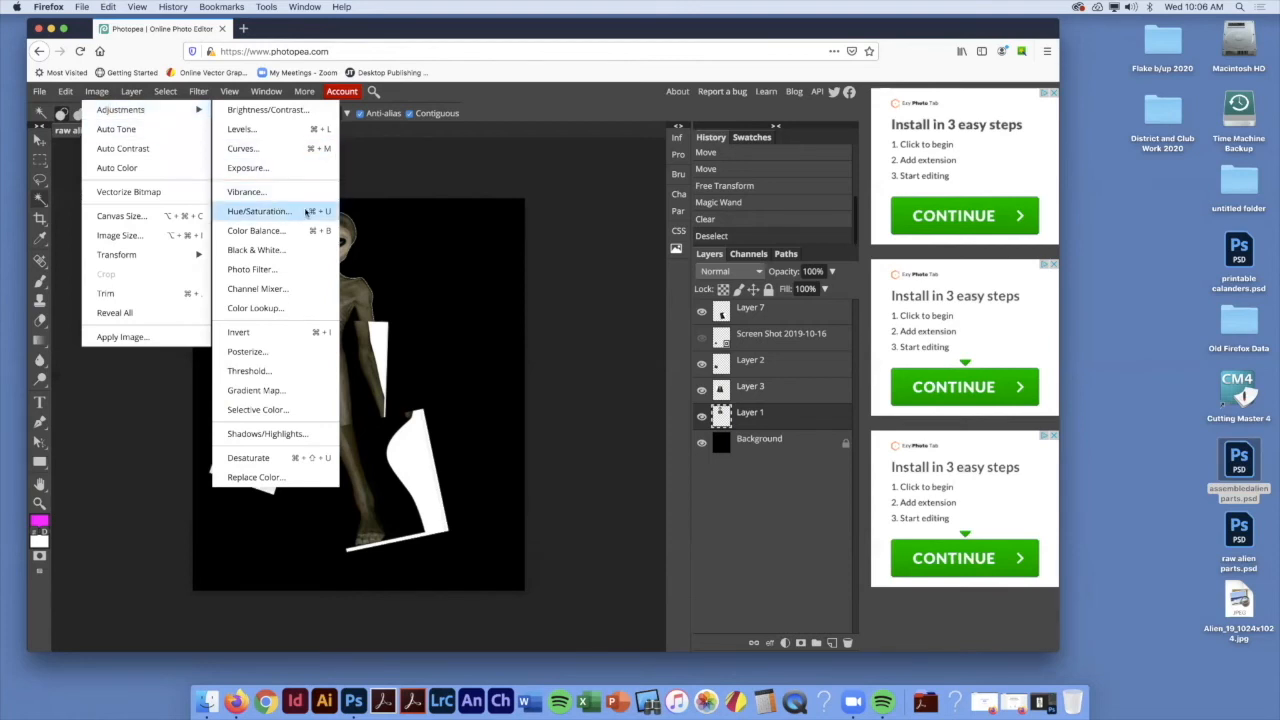
click(258, 211)
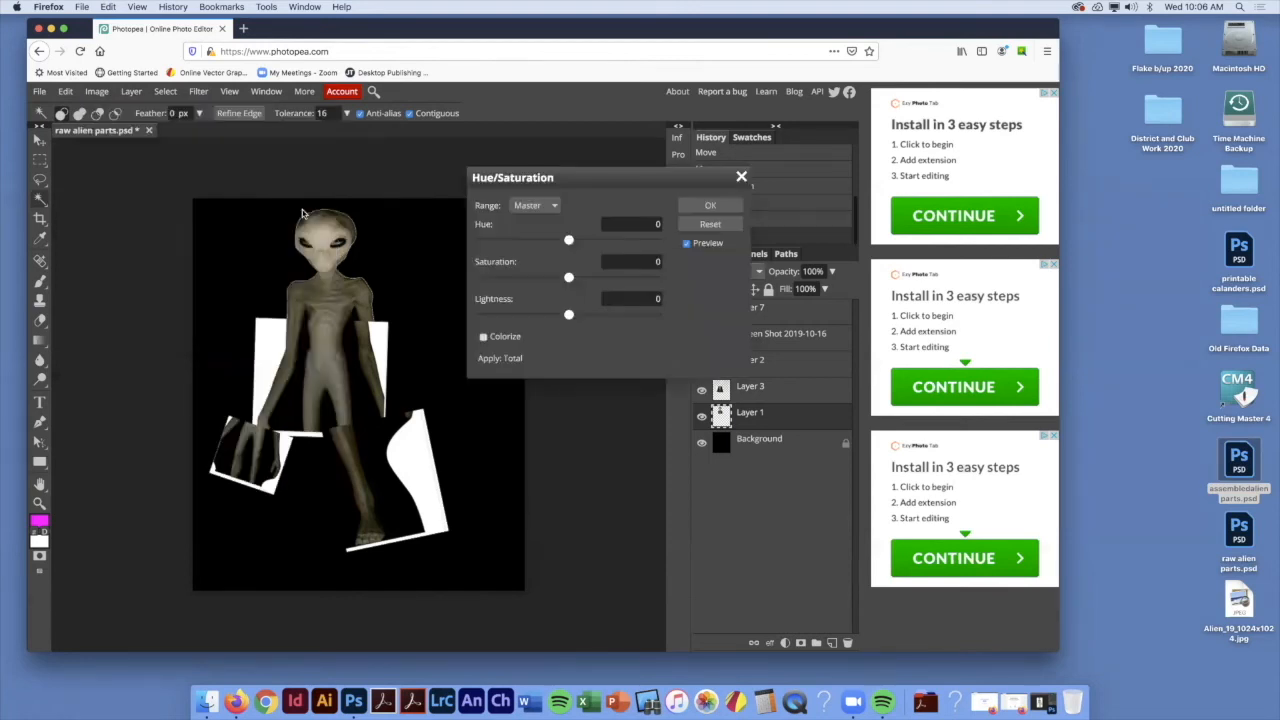
drag(567, 160, 565, 158)
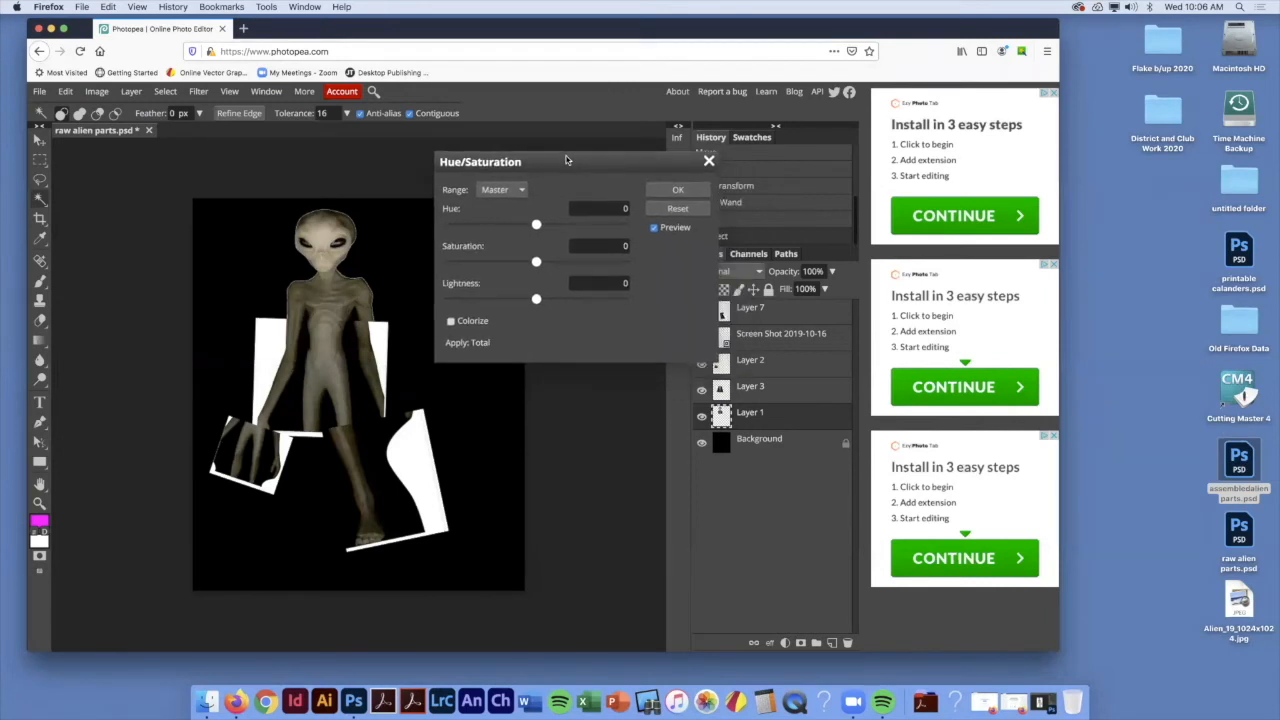
click(451, 321)
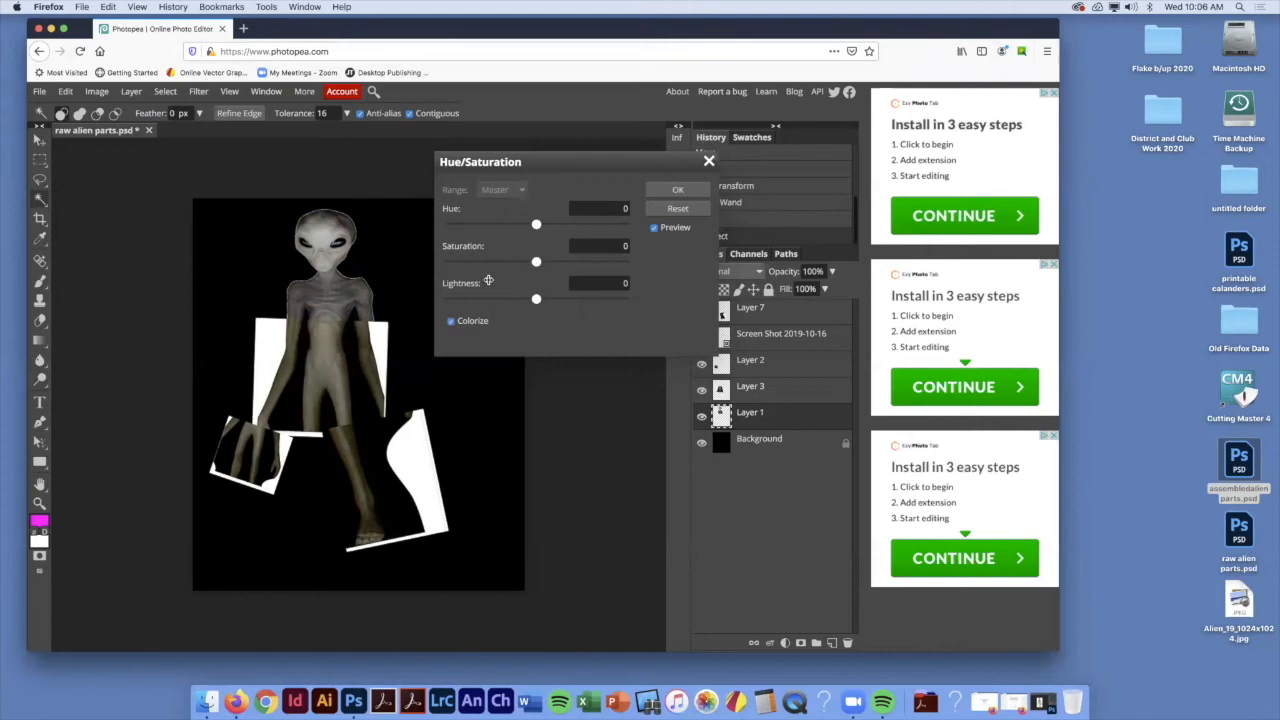
drag(537, 262, 530, 227)
drag(580, 263, 600, 262)
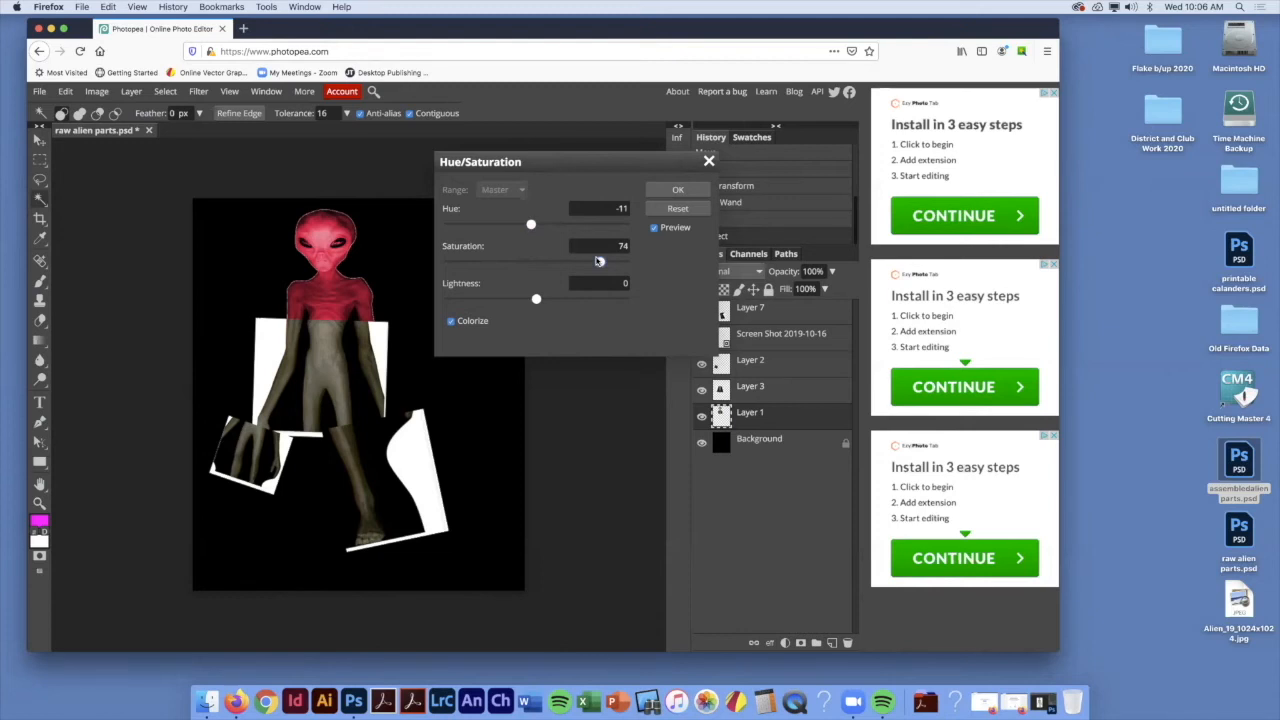
click(667, 190)
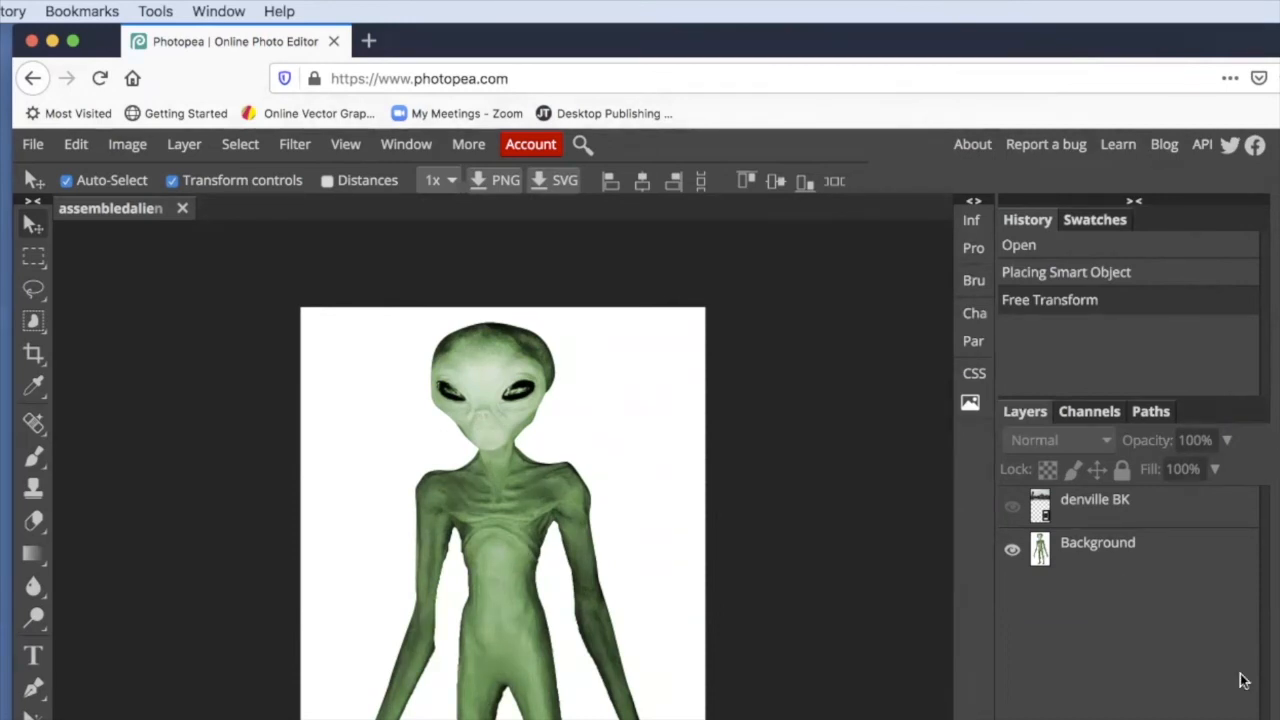
- Show the denville BK layer on its own and examine the Burger King photo up close
click(1013, 552)
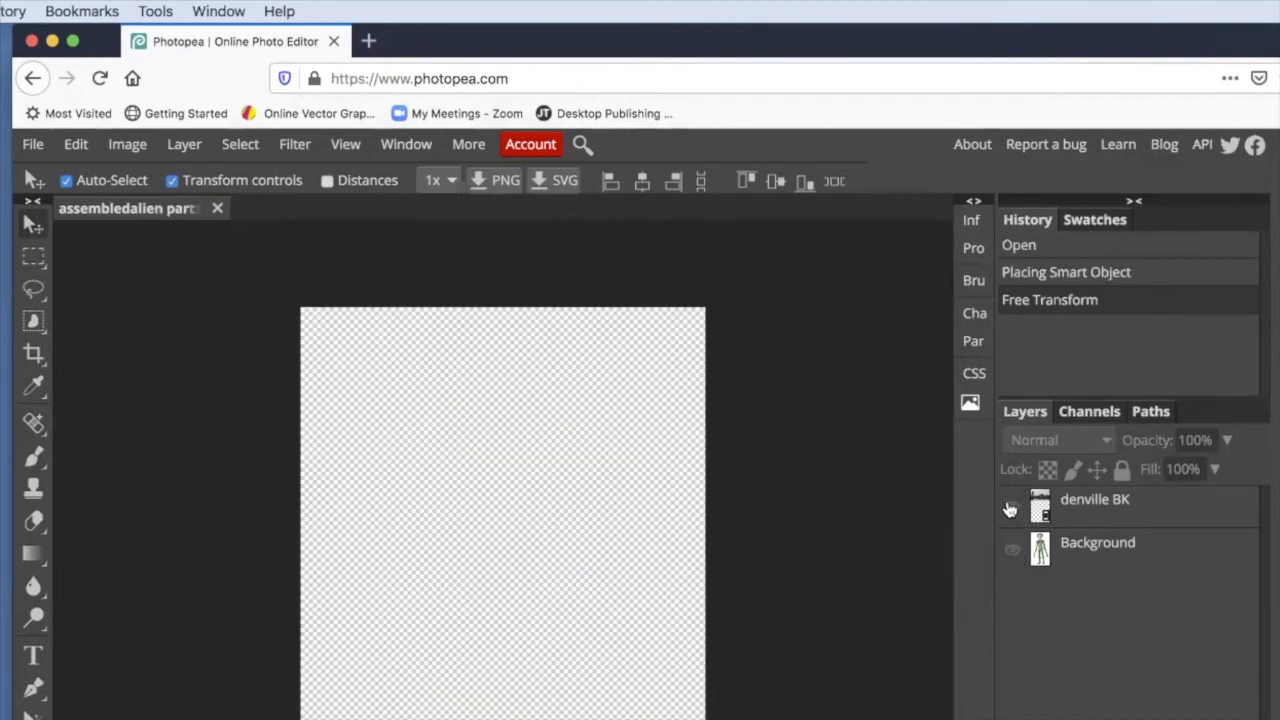
click(1011, 509)
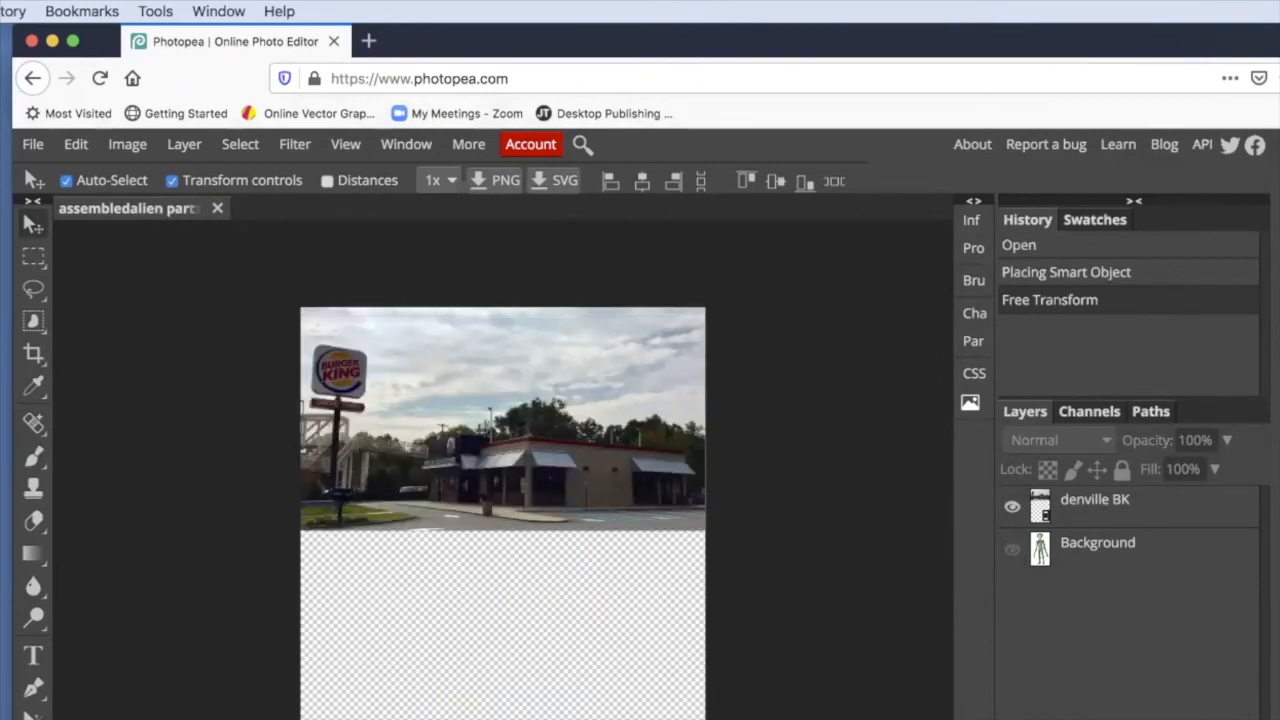
key(z)
click(548, 416)
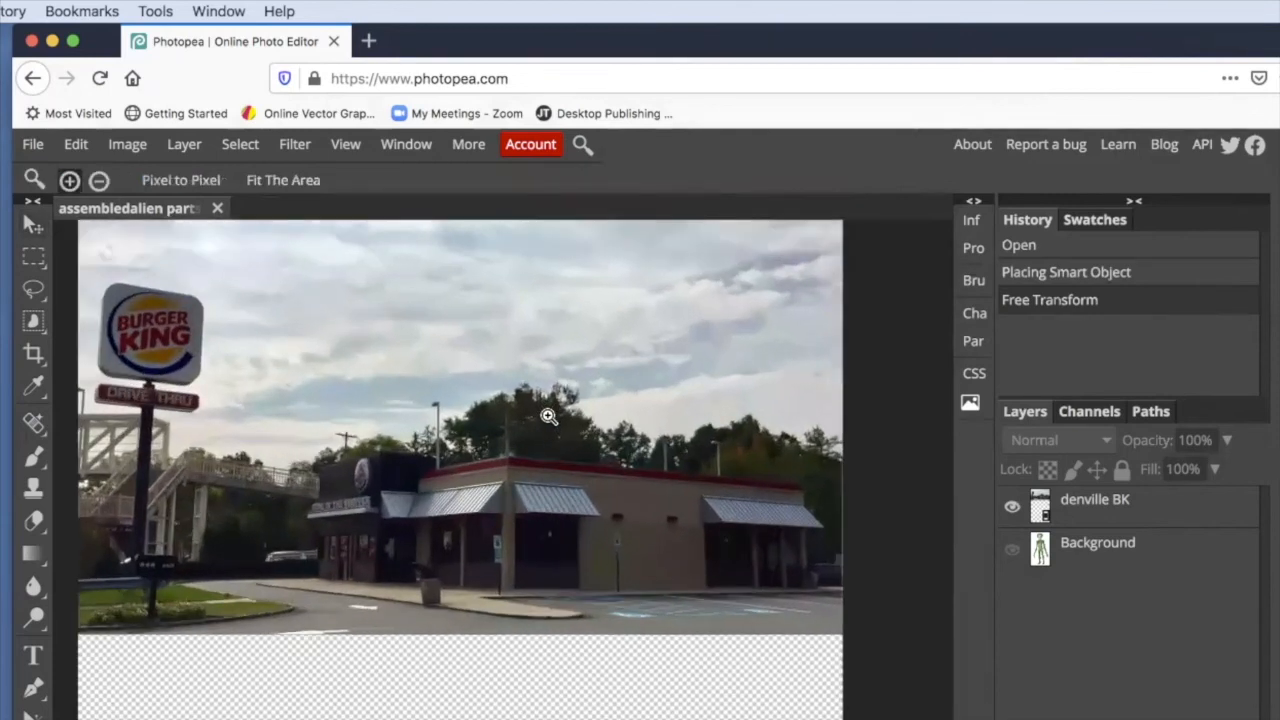
click(548, 416)
drag(288, 498, 474, 605)
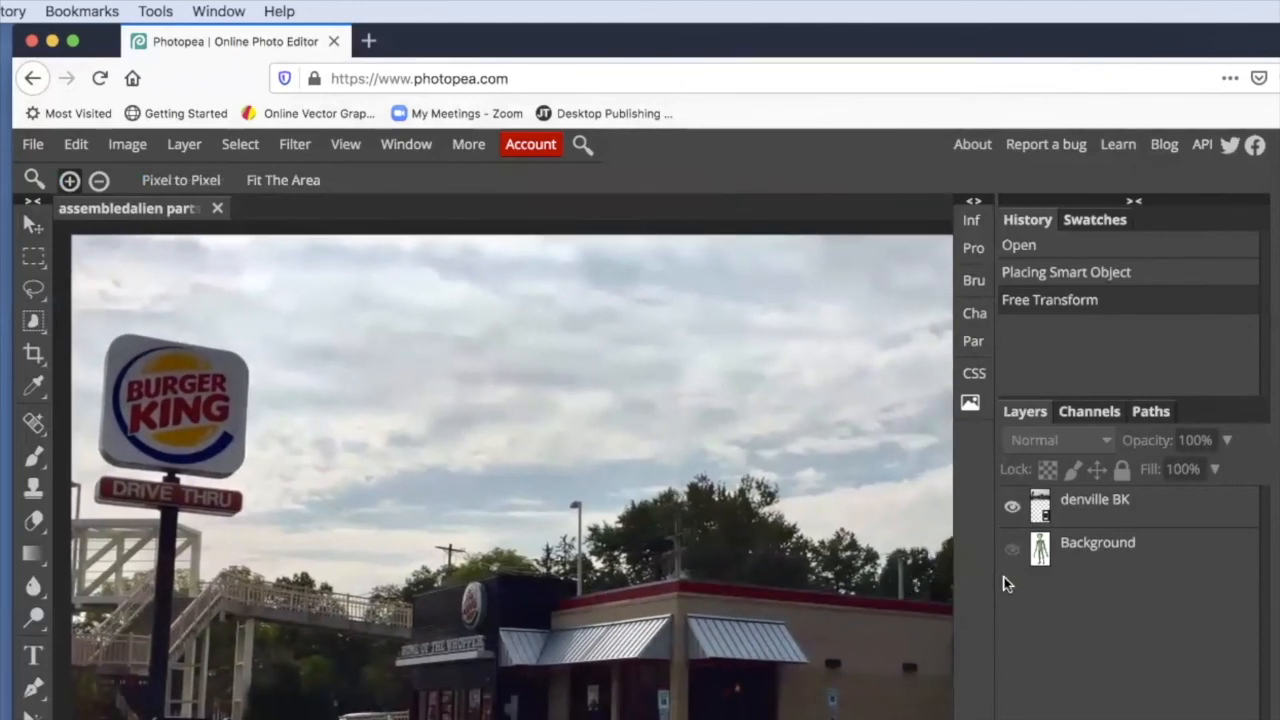
- Compare the denville BK photo and the alien on the Background layer by toggling their visibility, leaving both layers shown
click(1012, 510)
click(1012, 510)
click(1012, 510)
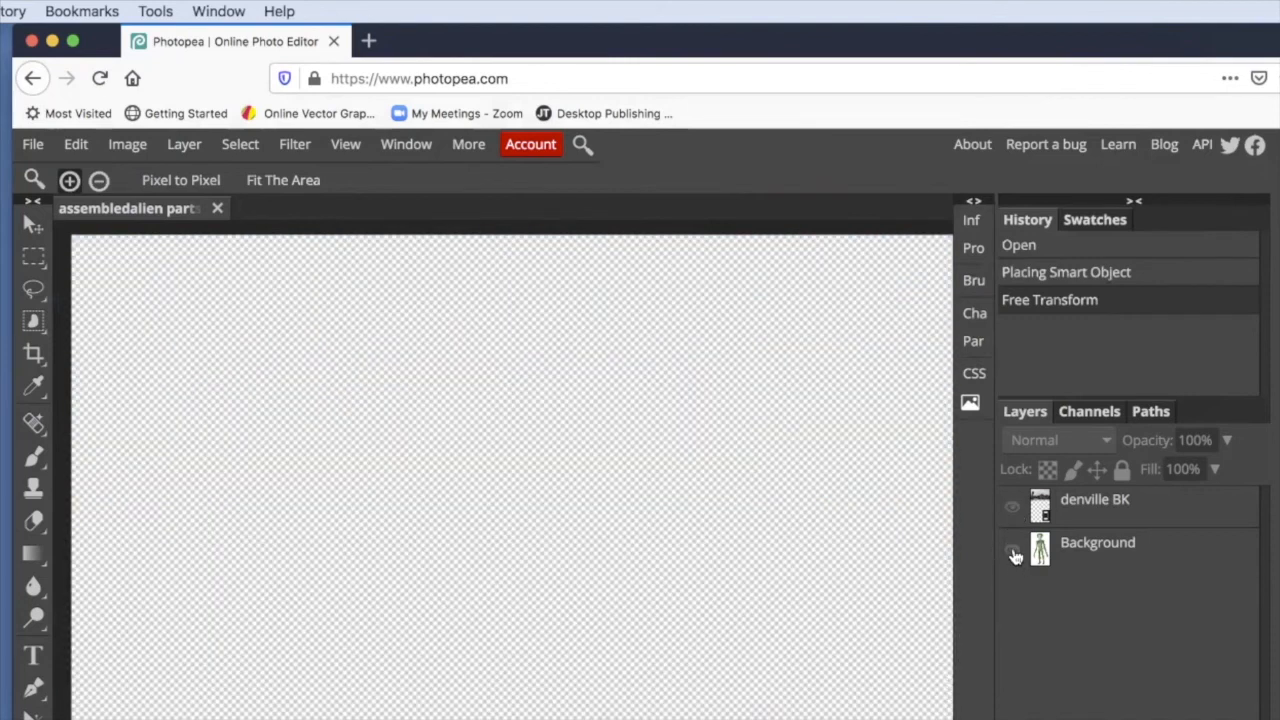
click(1012, 550)
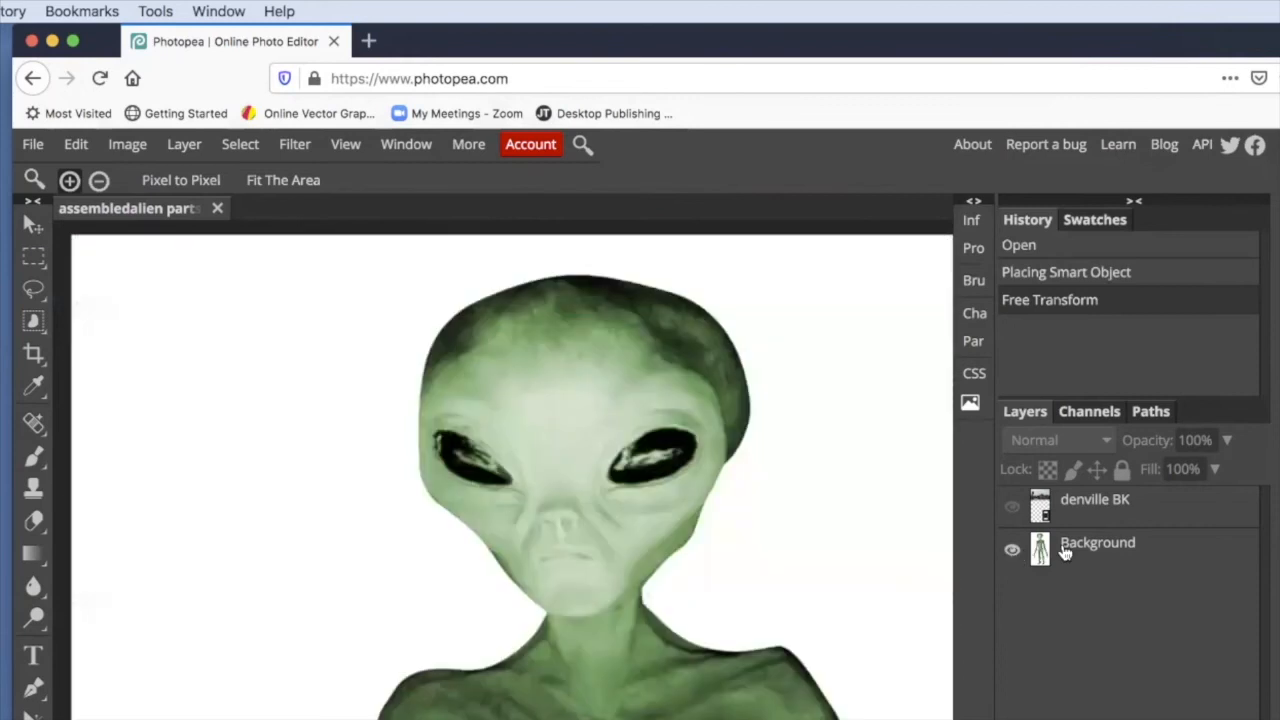
click(1012, 510)
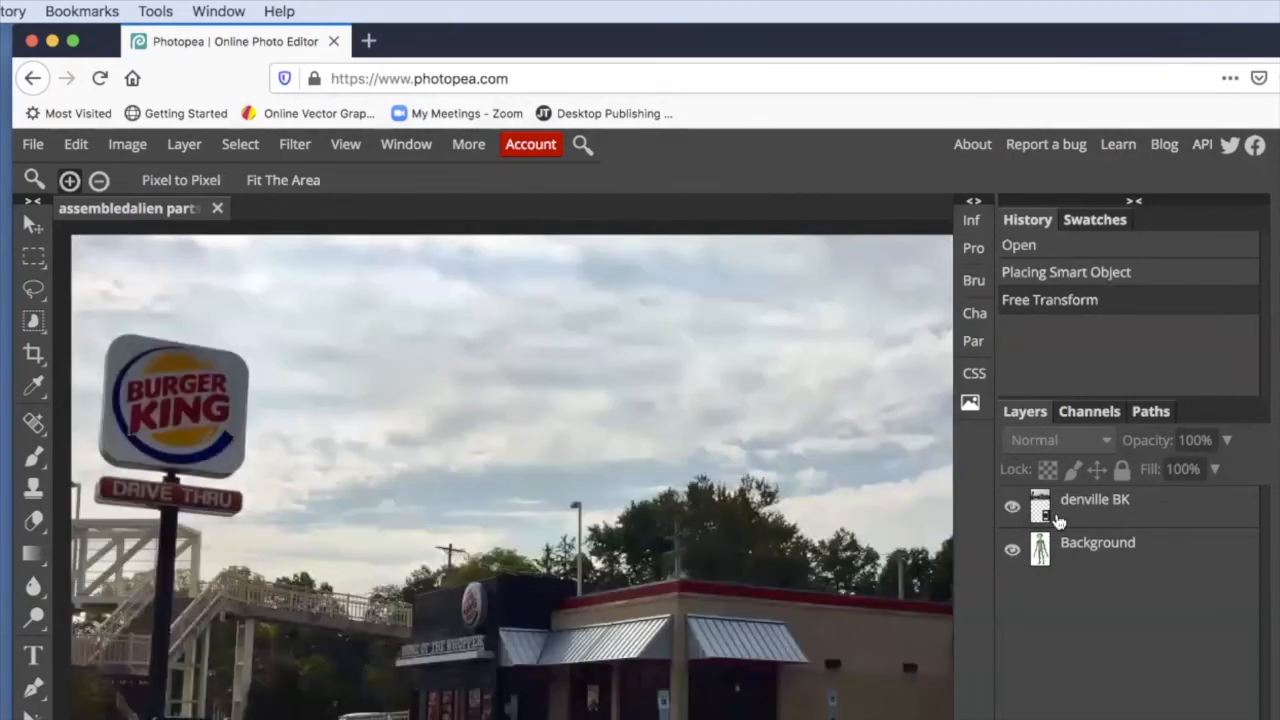
- Open the Background layer's Layer Style settings and accept the default blending options
click(1097, 550)
double_click(1097, 550)
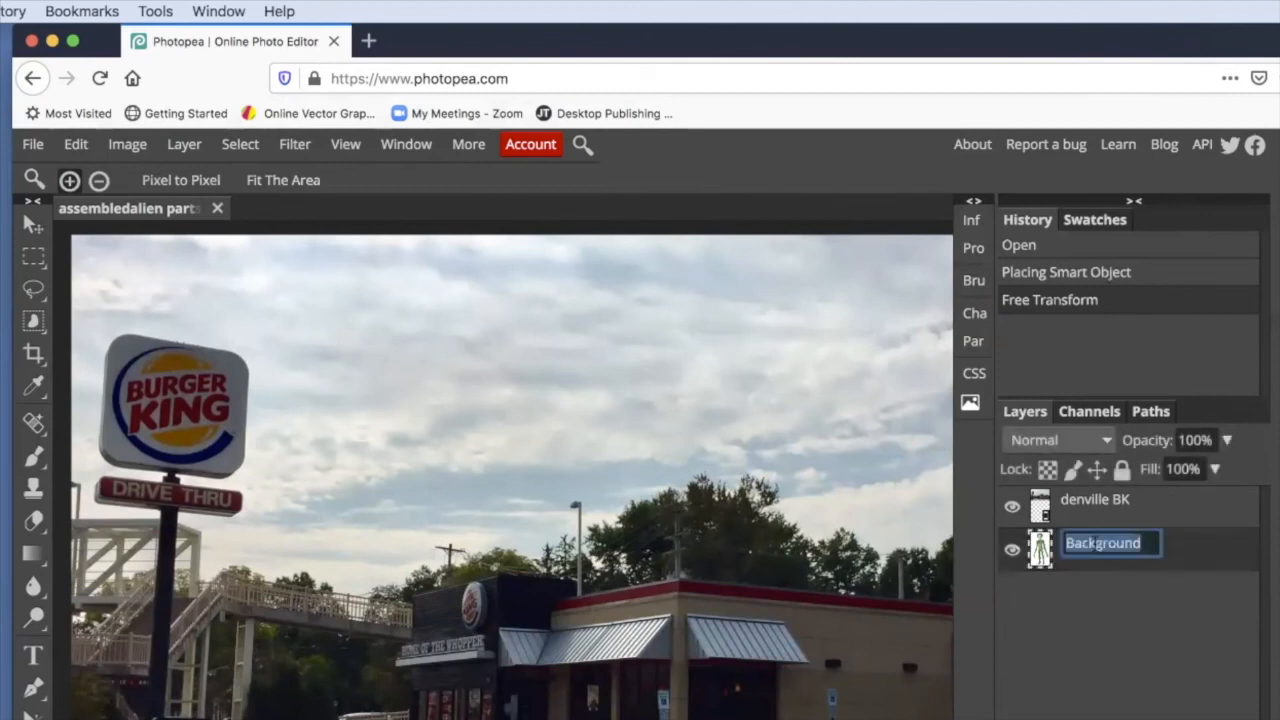
click(1040, 550)
double_click(1040, 550)
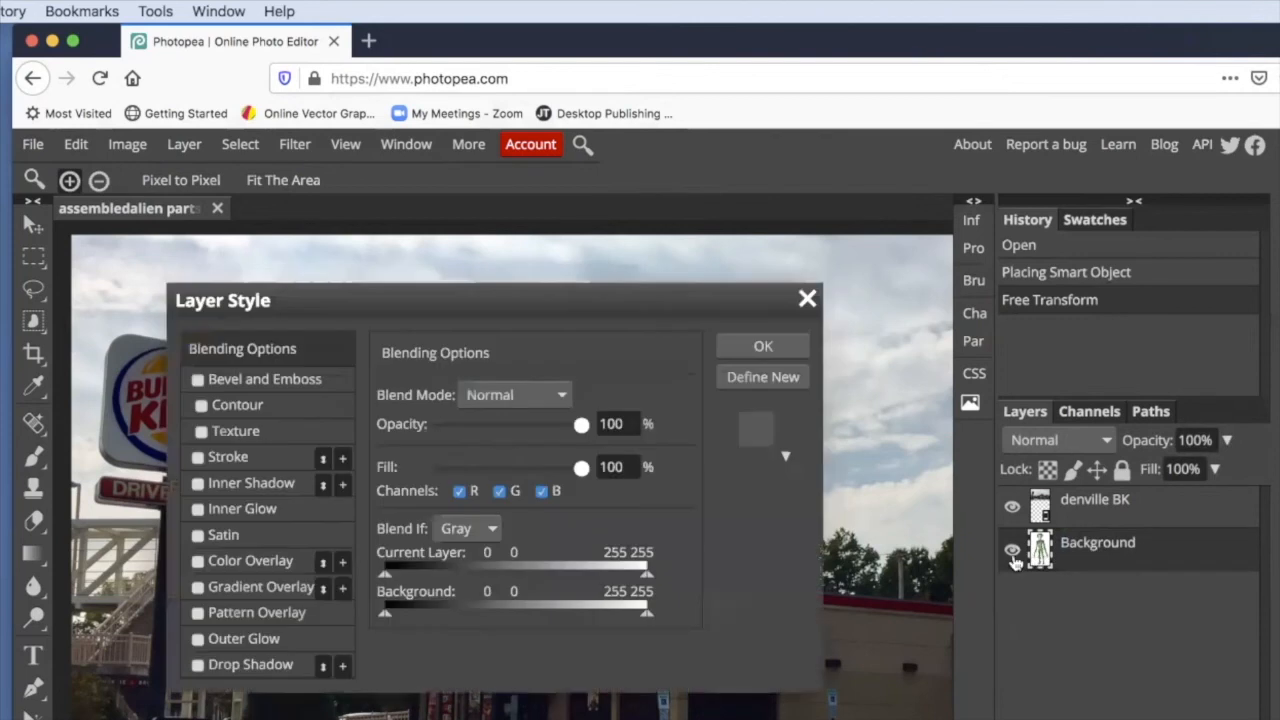
click(780, 350)
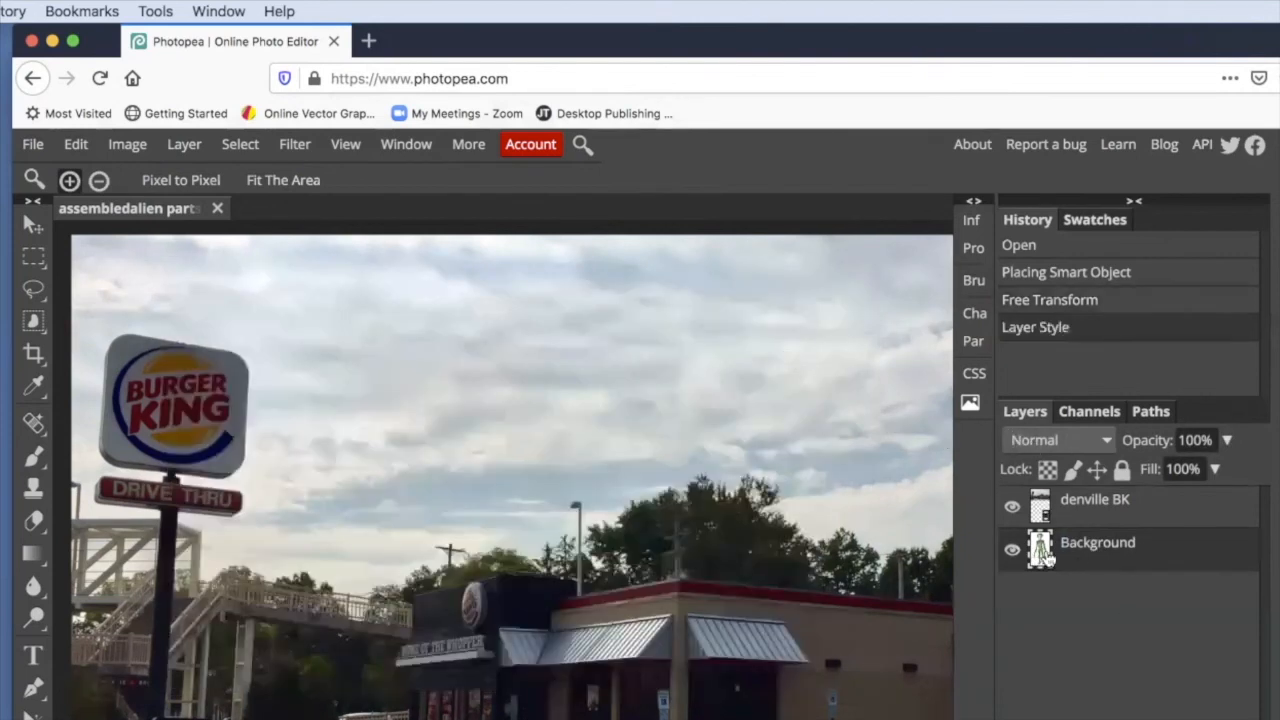
- Reorder the layers so the alien's Background layer sits above the denville BK photo
drag(1042, 552, 1028, 490)
drag(1030, 545, 1030, 495)
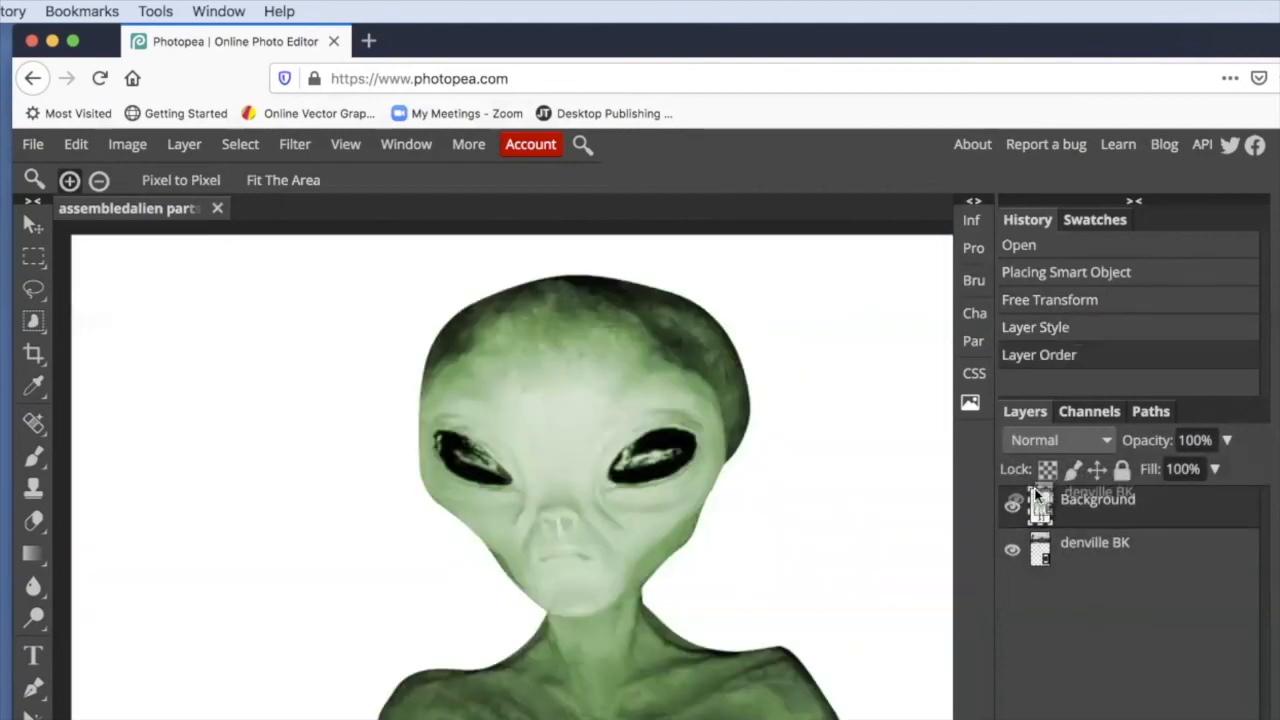
key(ctrl+bracketleft)
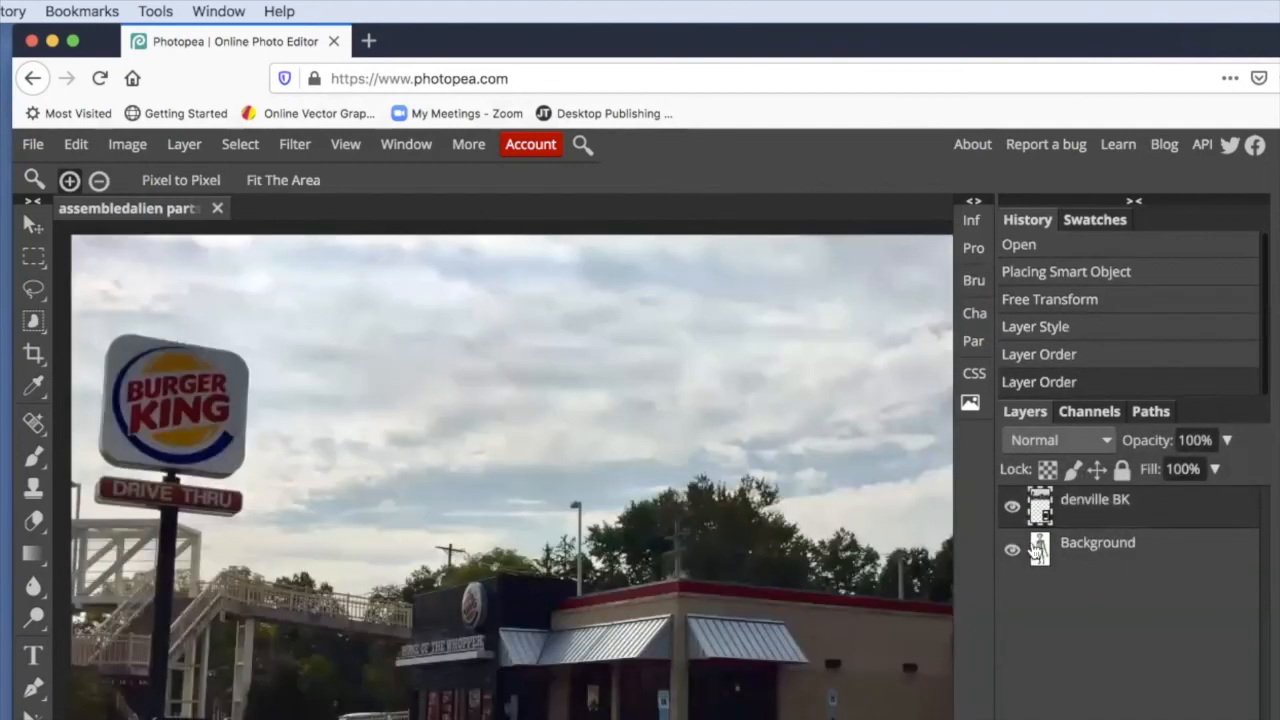
drag(1050, 555, 1043, 497)
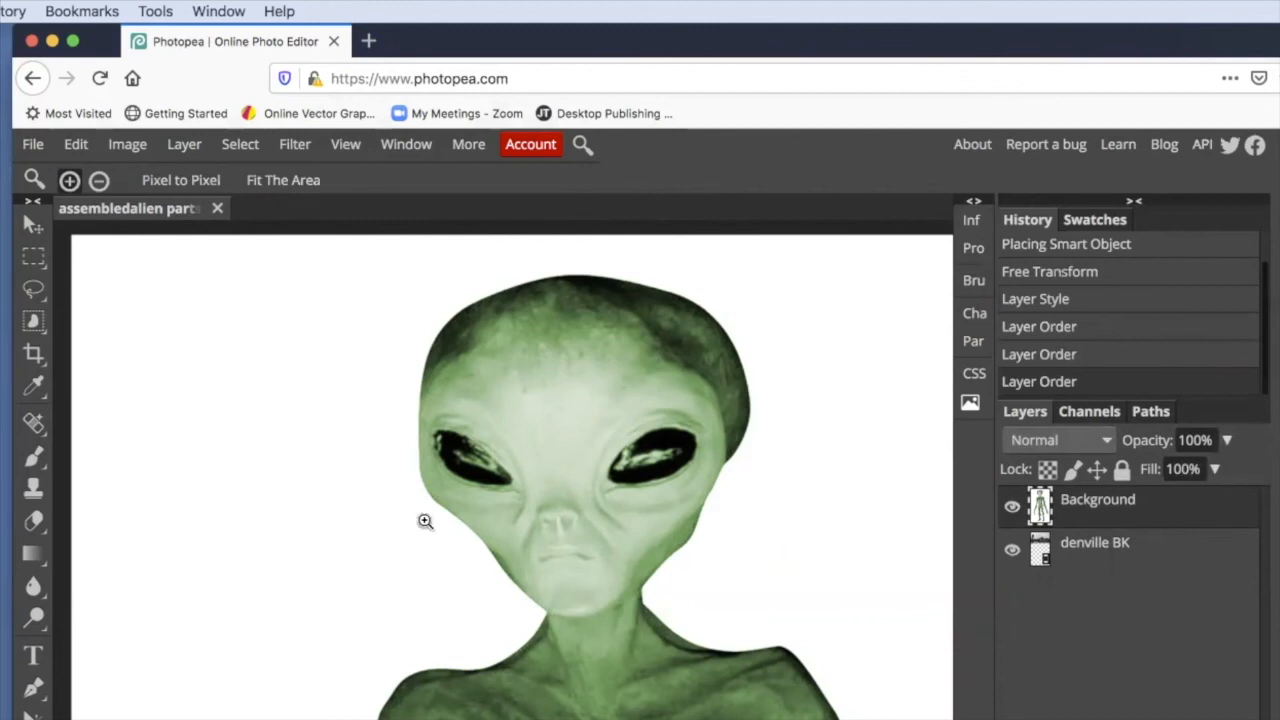
- Delete the white area around the alien on the Background layer using a Magic Wand selection with tolerance 16, and deselect
right_click(38, 326)
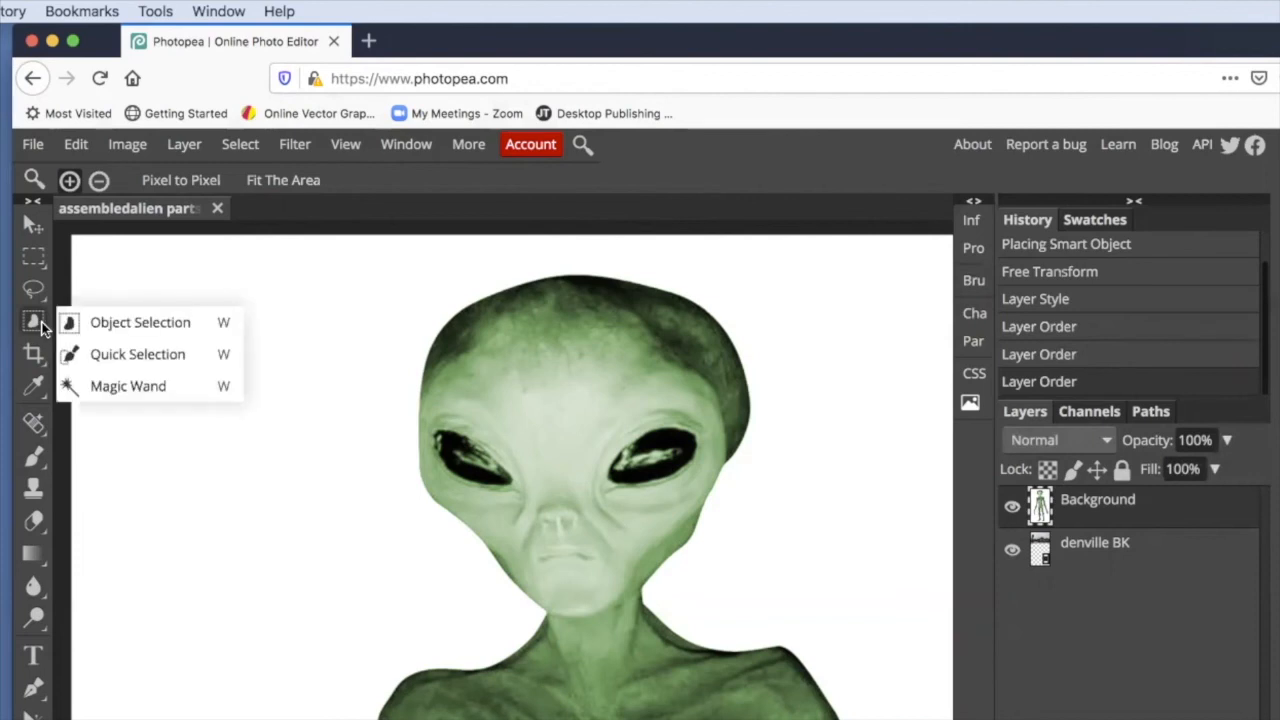
click(127, 389)
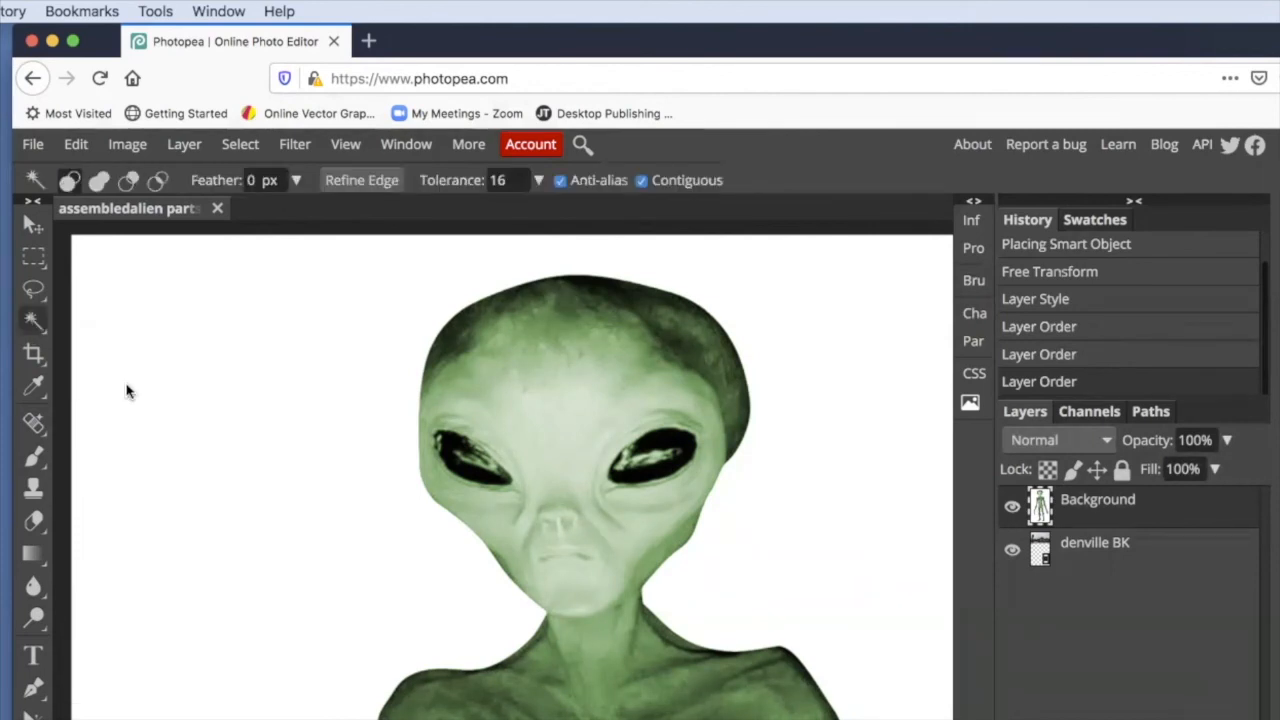
click(316, 343)
drag(316, 343, 315, 337)
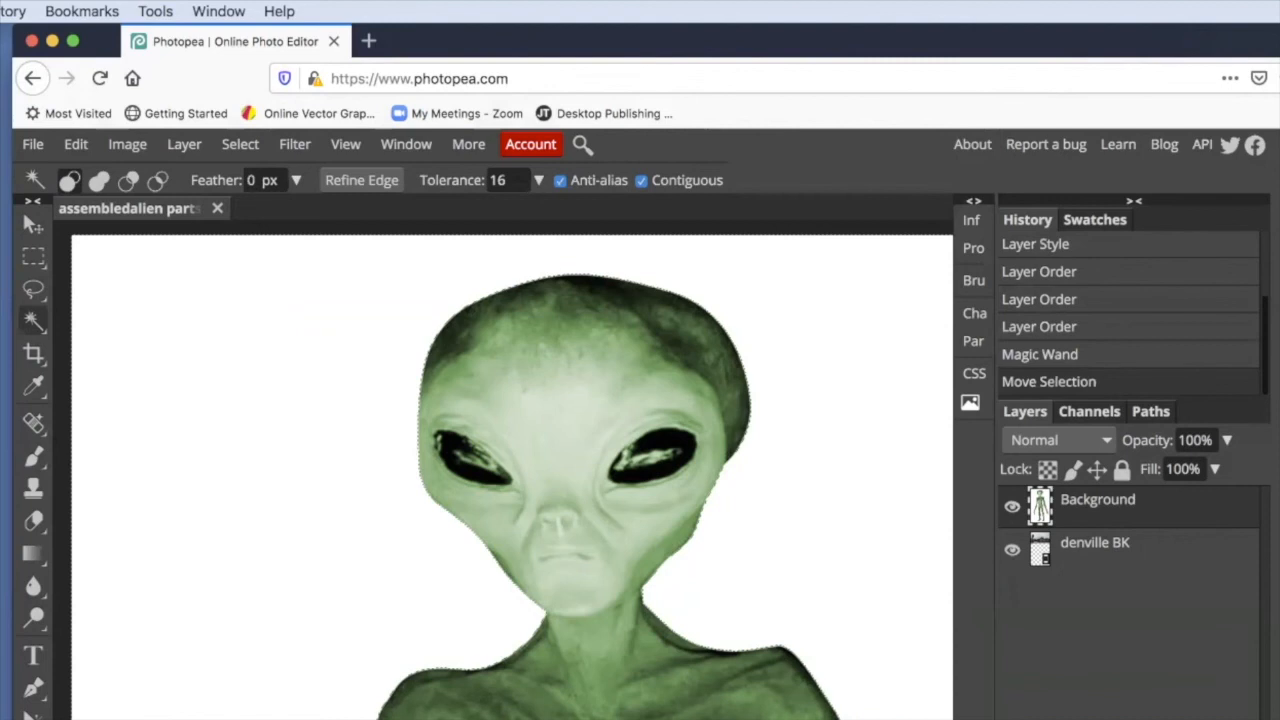
key(Delete)
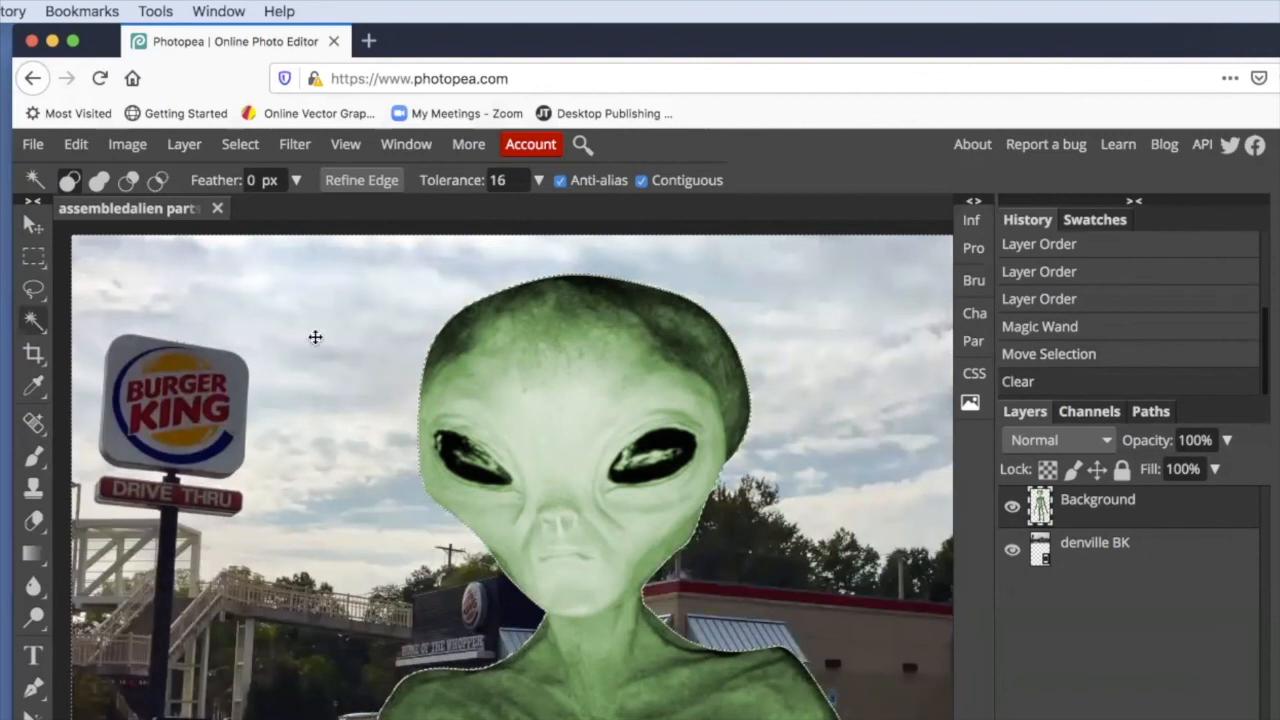
click(31, 228)
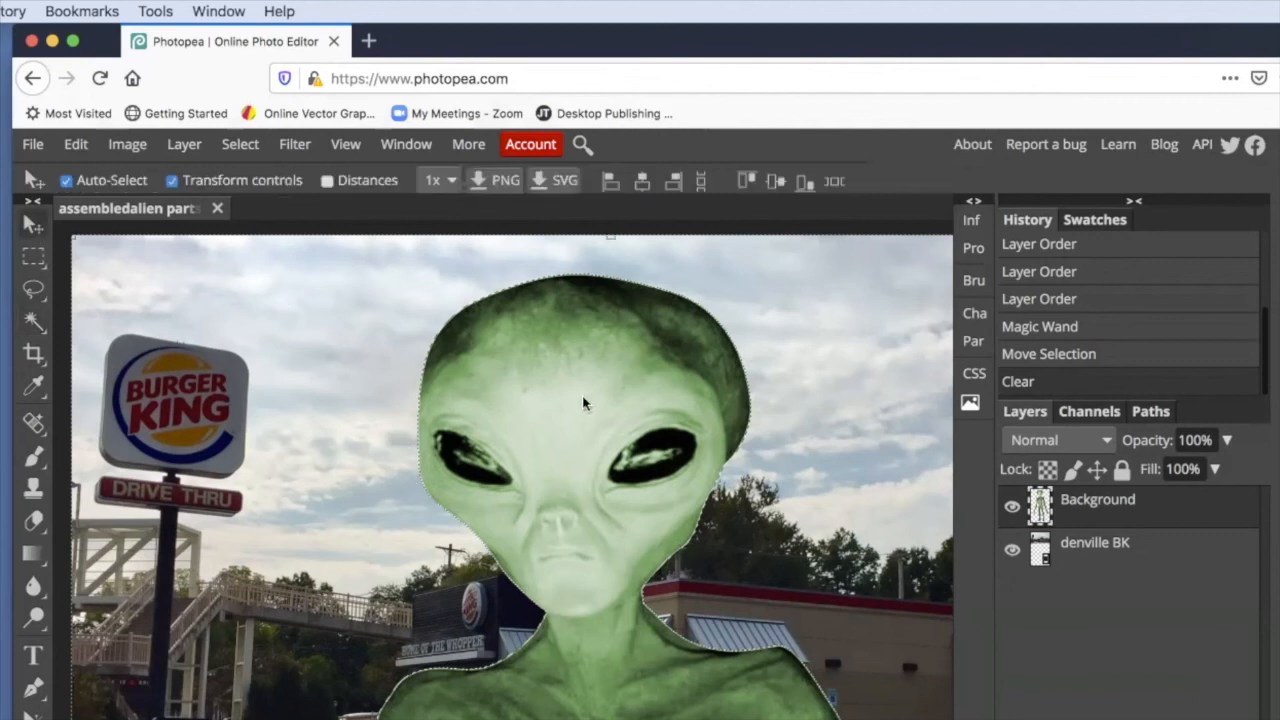
click(251, 145)
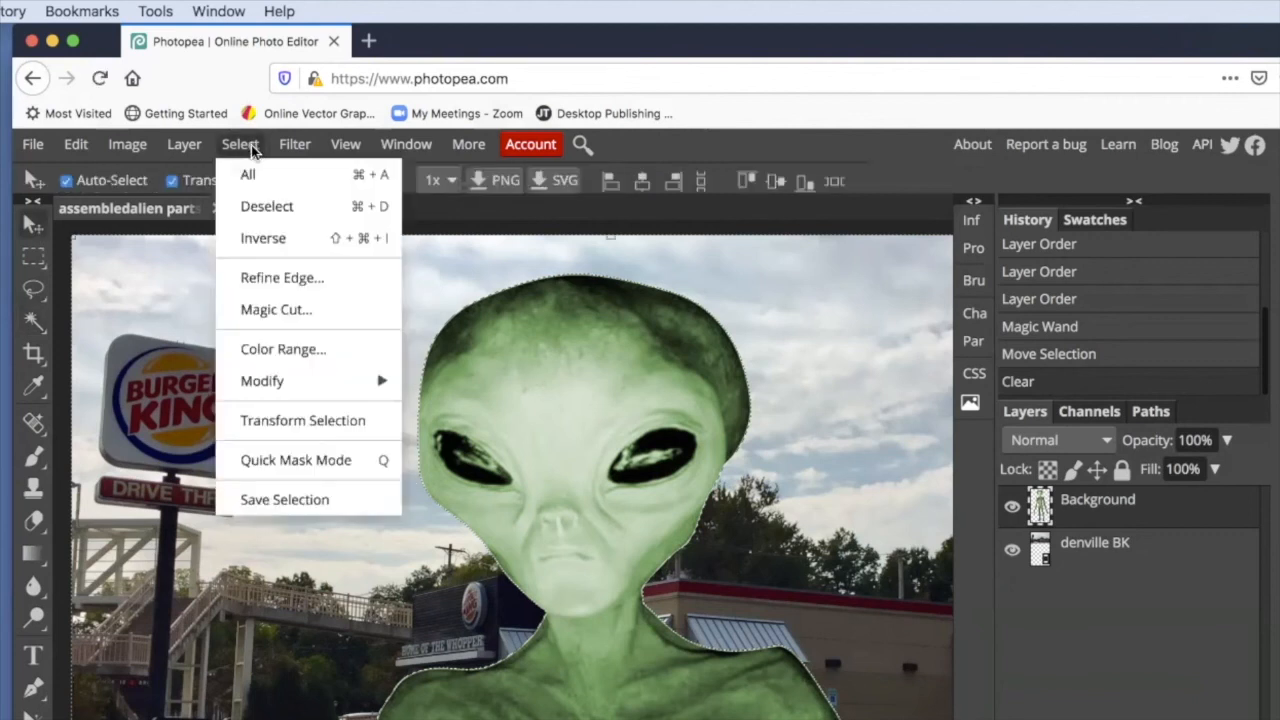
click(266, 206)
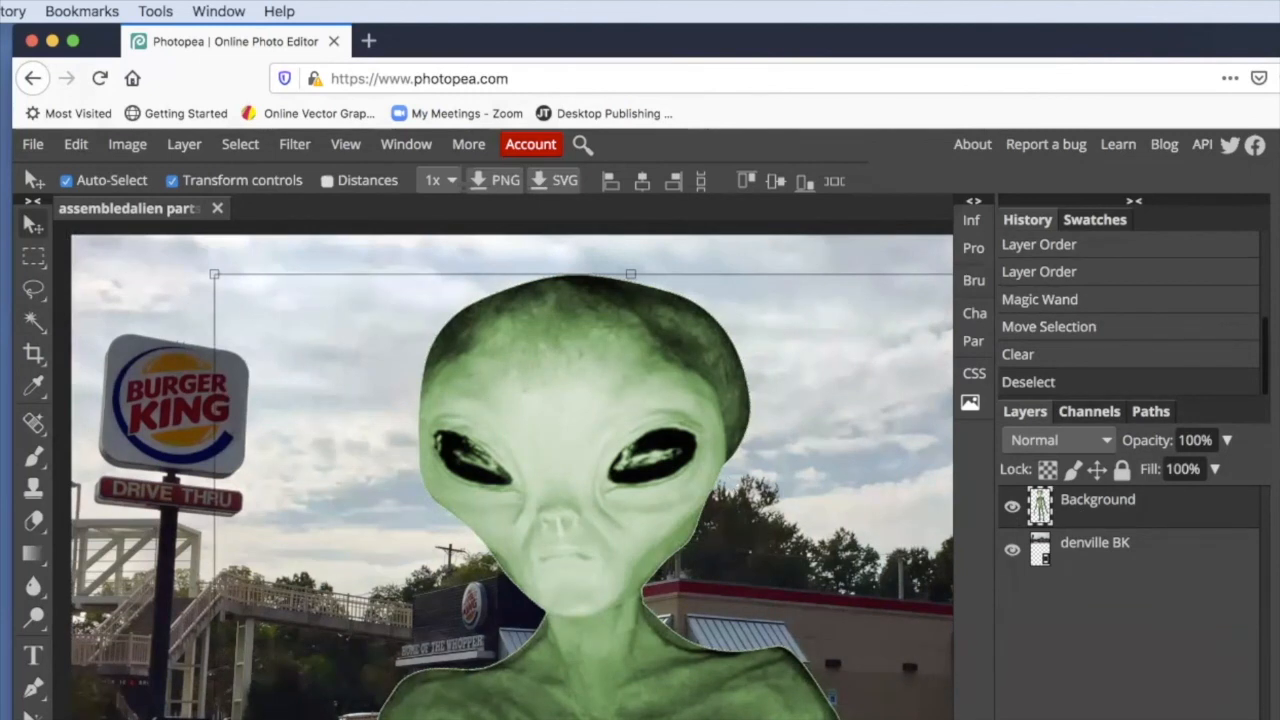
- Scale down the alien on the Background layer so its whole body is small enough to fit the Burger King scene
drag(215, 279, 343, 420)
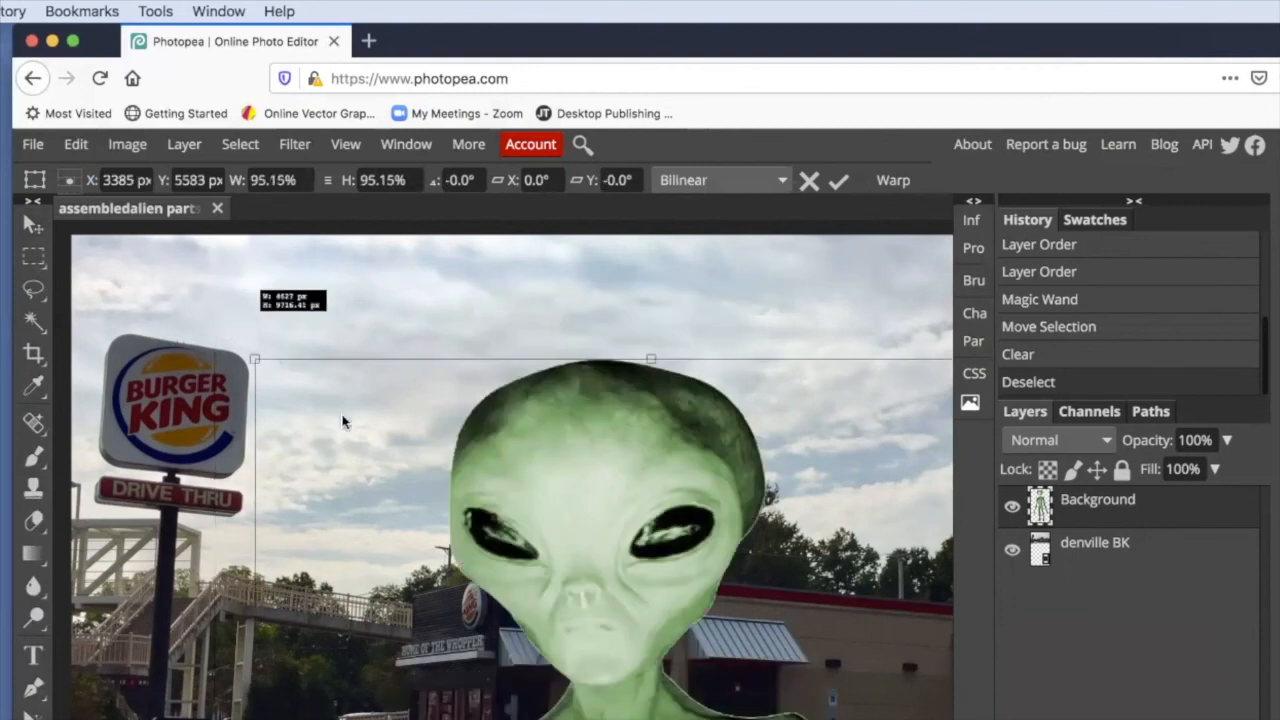
drag(365, 494, 487, 685)
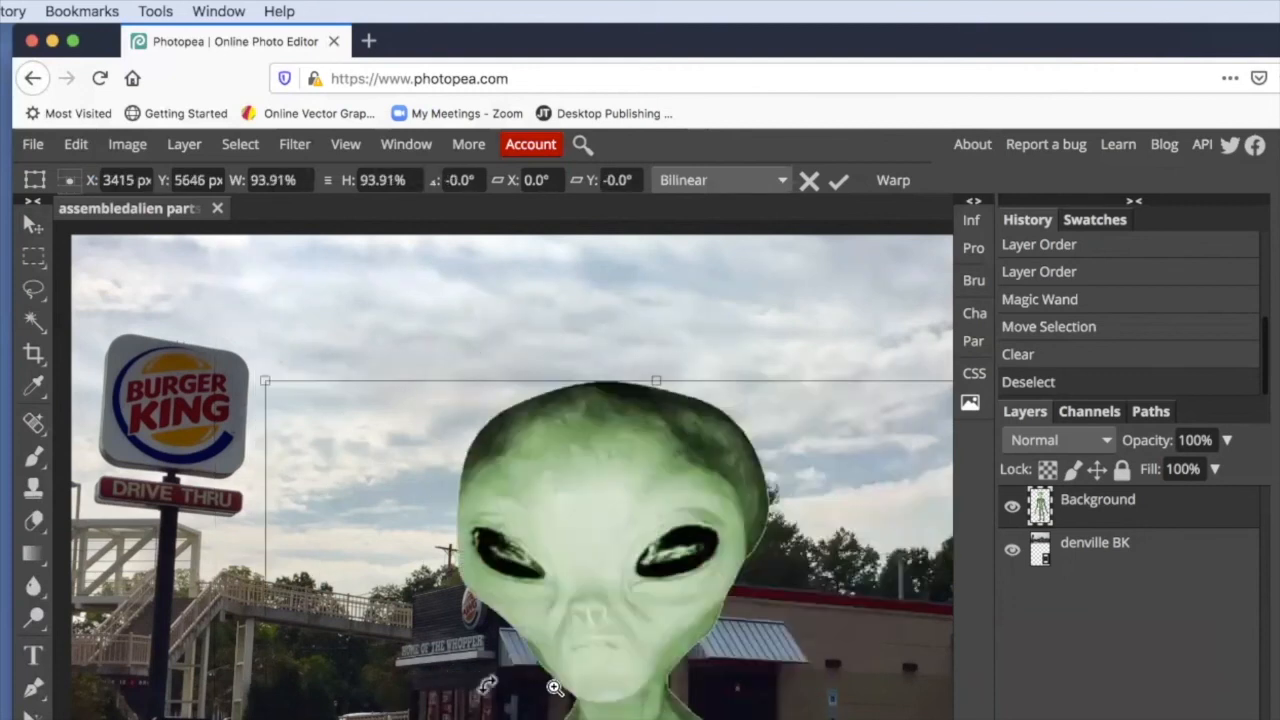
alt+click(551, 686)
alt+click(551, 686)
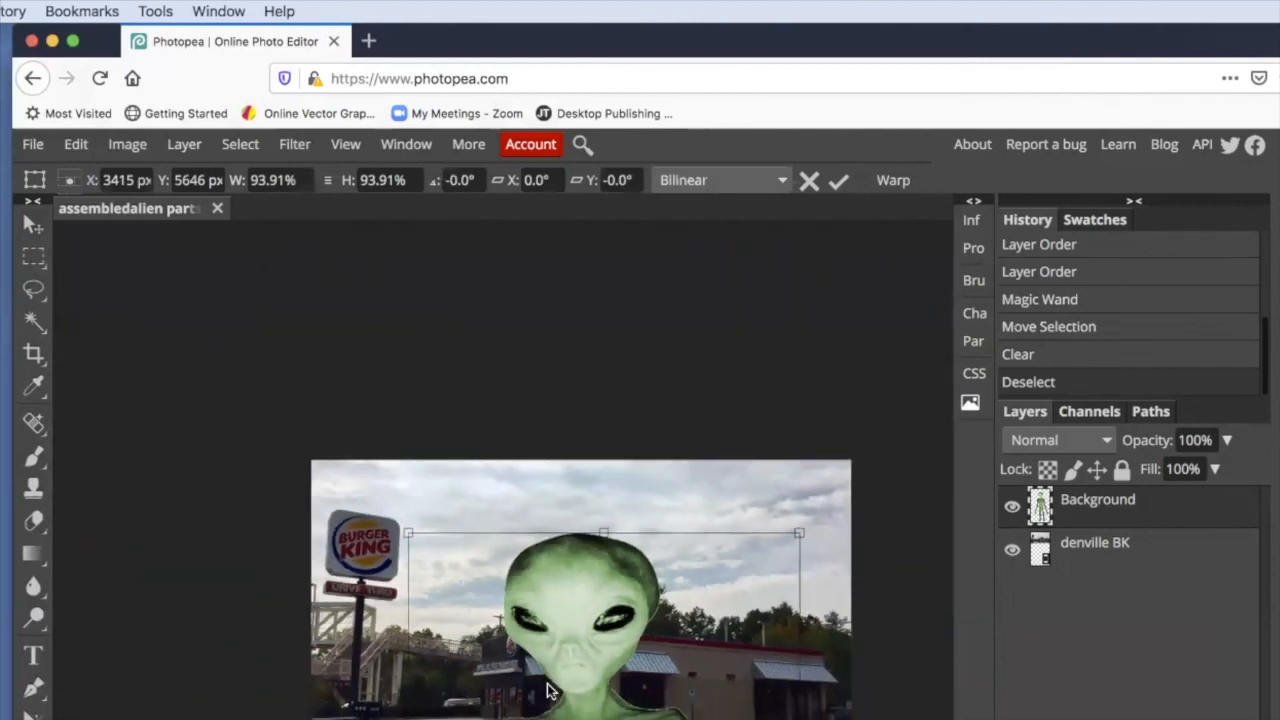
drag(409, 531, 556, 548)
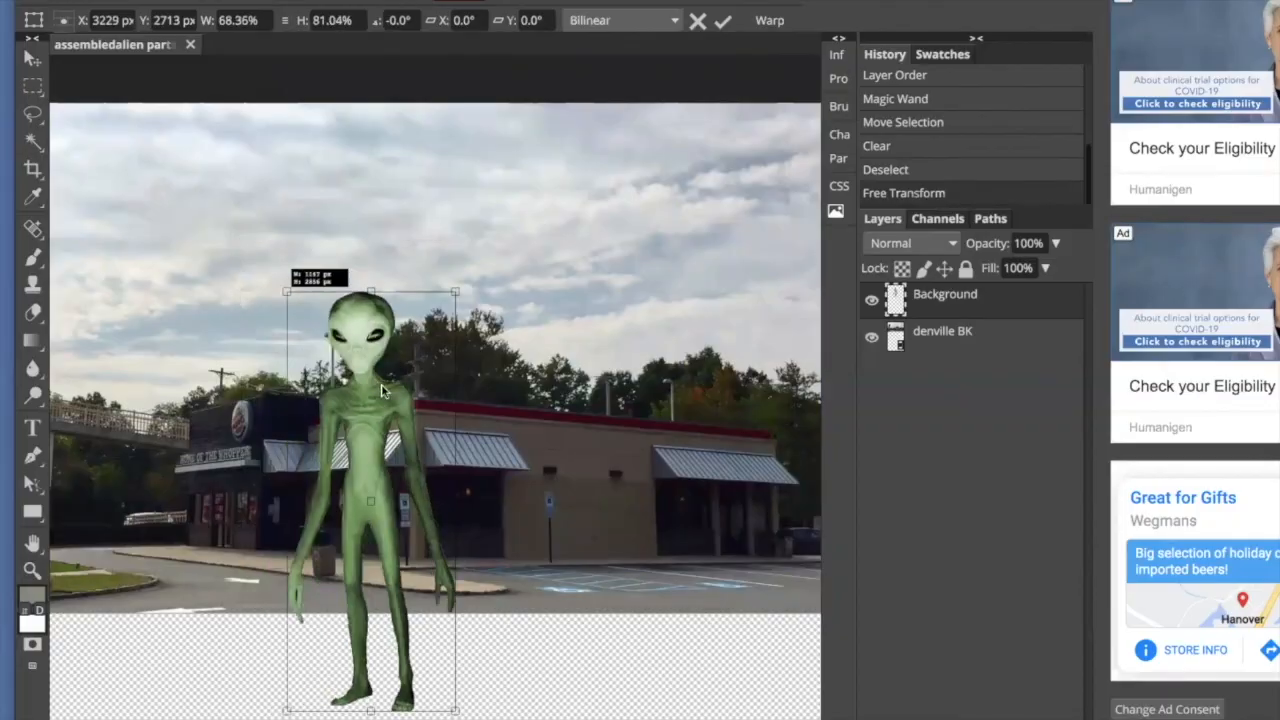
- Shrink the alien to 15.02% and stand it on the sidewalk at the far end of the restaurant, applying the transform
mouse_move(381, 391)
mouse_down()
mouse_move(397, 404)
mouse_move(383, 377)
mouse_up()
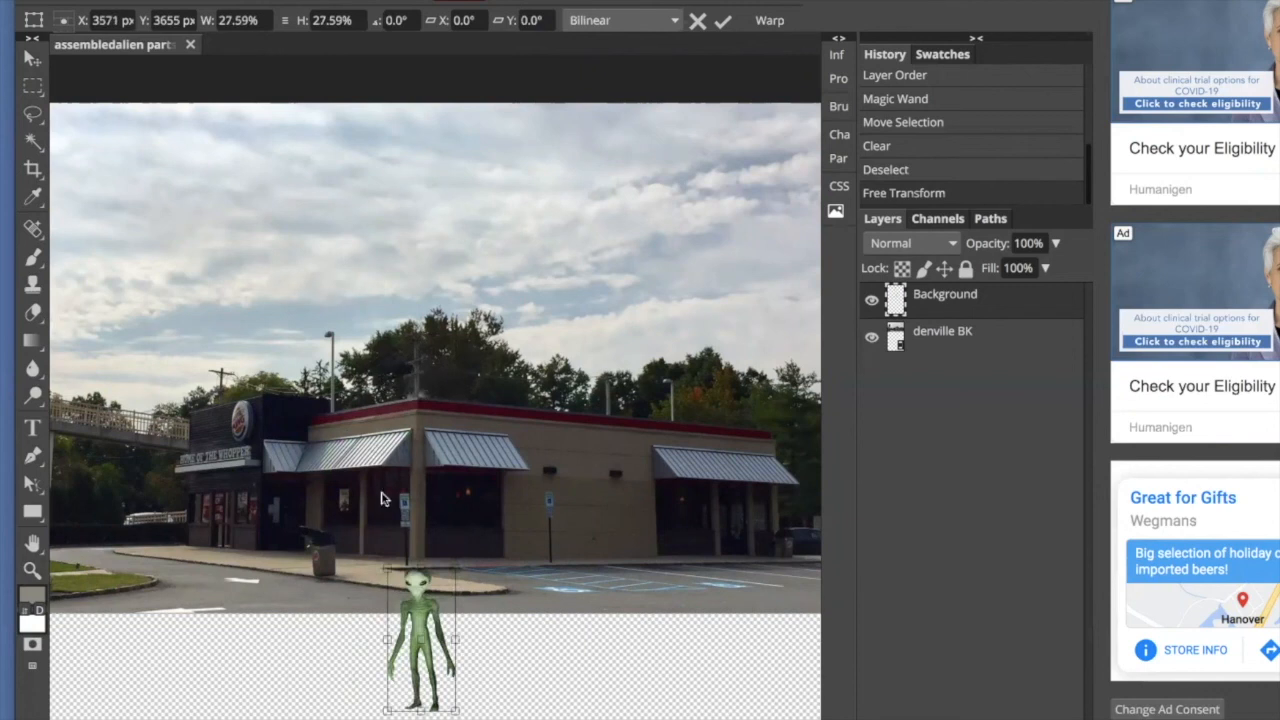
drag(389, 617, 174, 507)
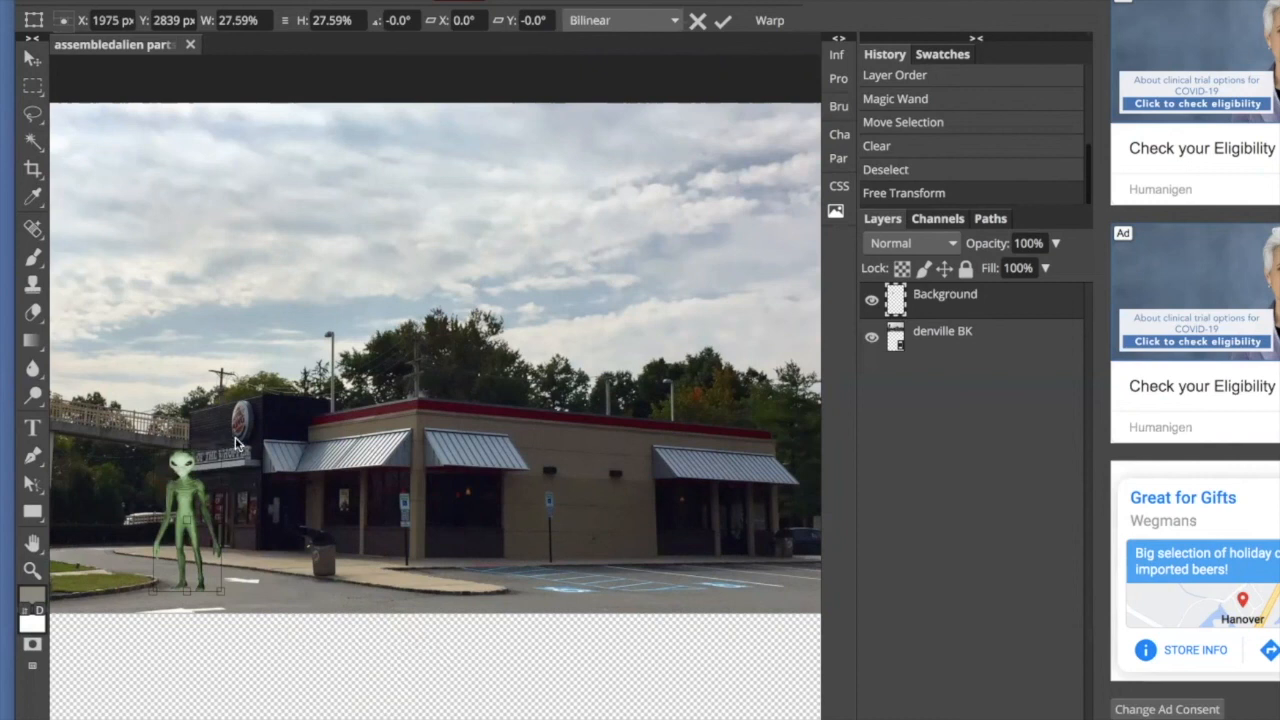
drag(200, 461, 172, 510)
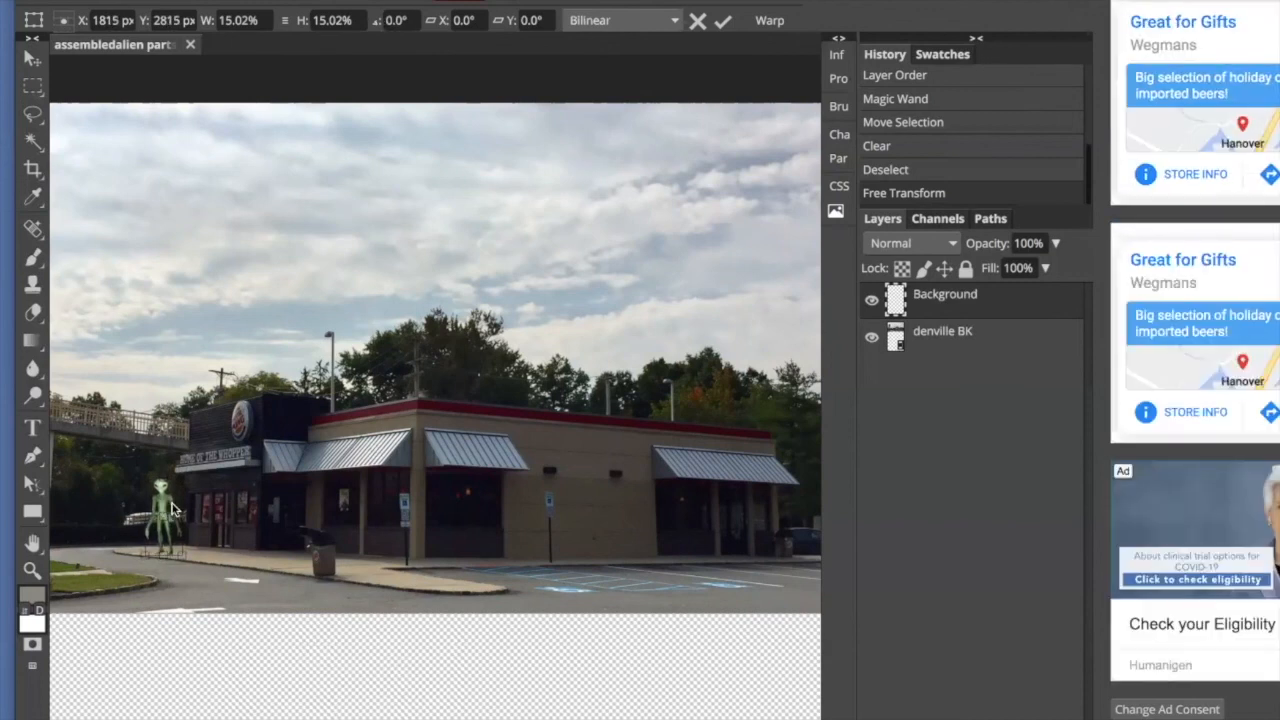
key(Return)
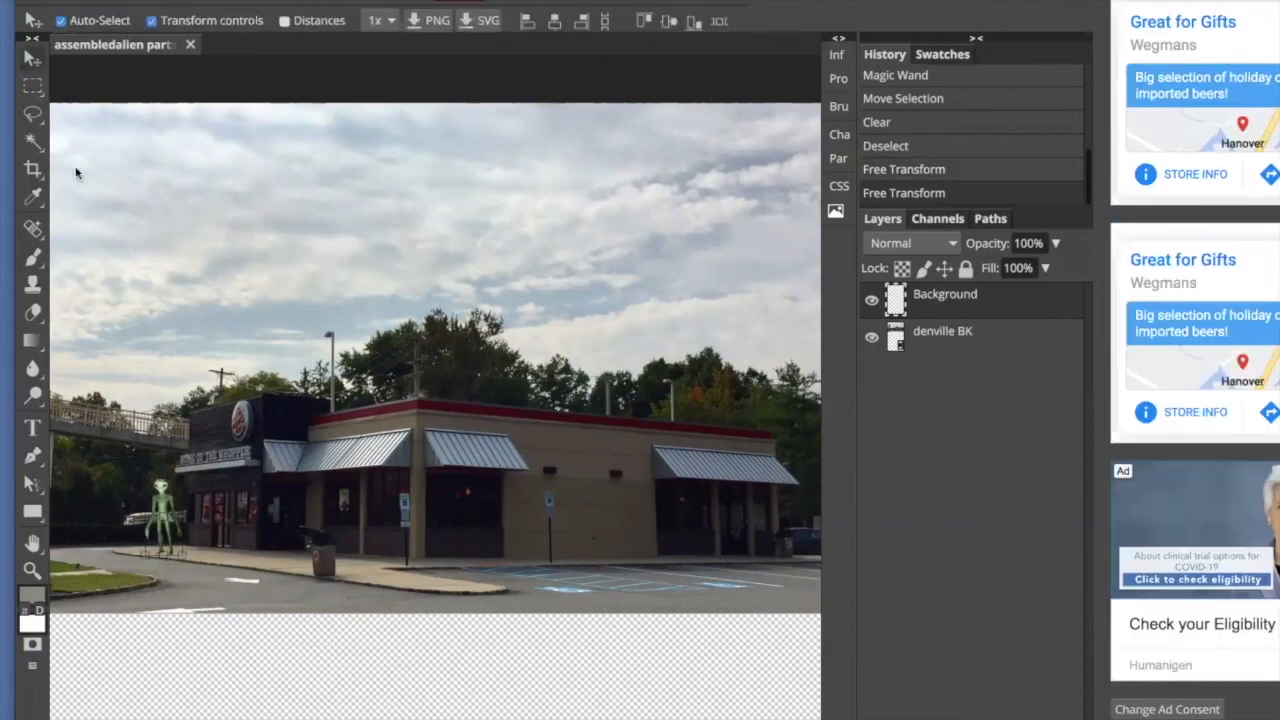
click(38, 90)
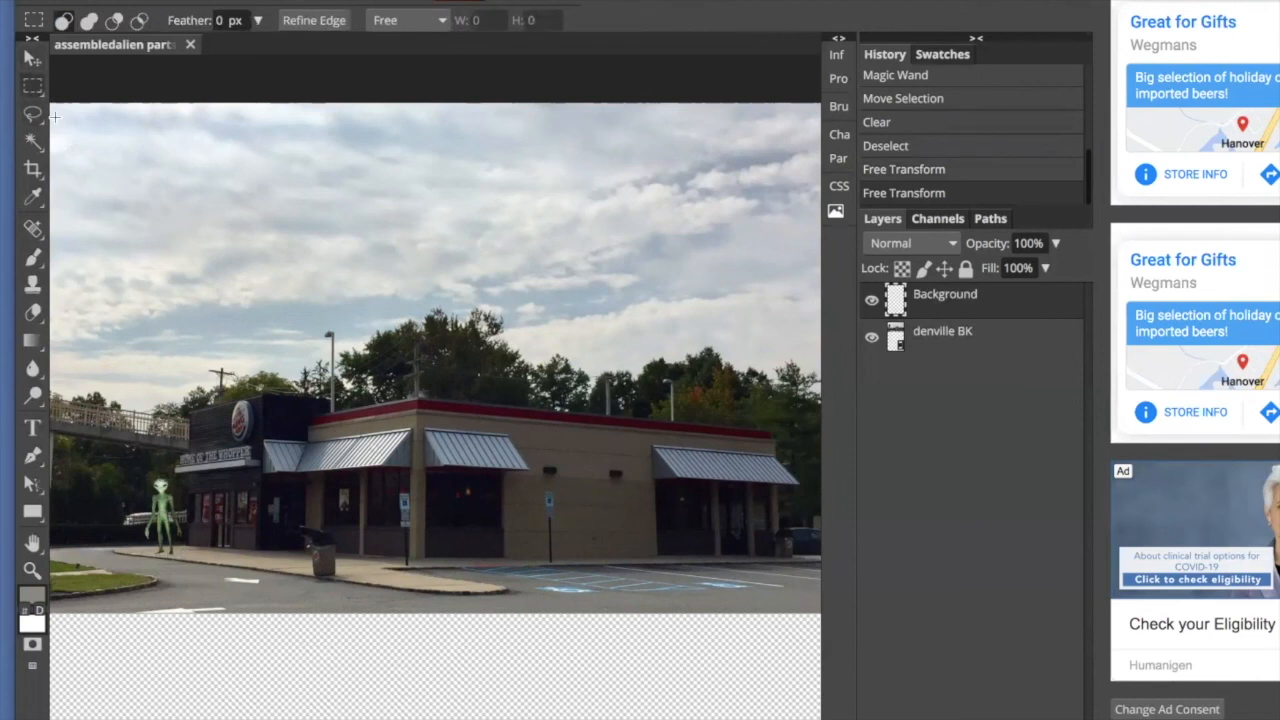
- Duplicate the small alien twice, placing one copy beside the trash can and the other in front of the beige side wall
click(32, 58)
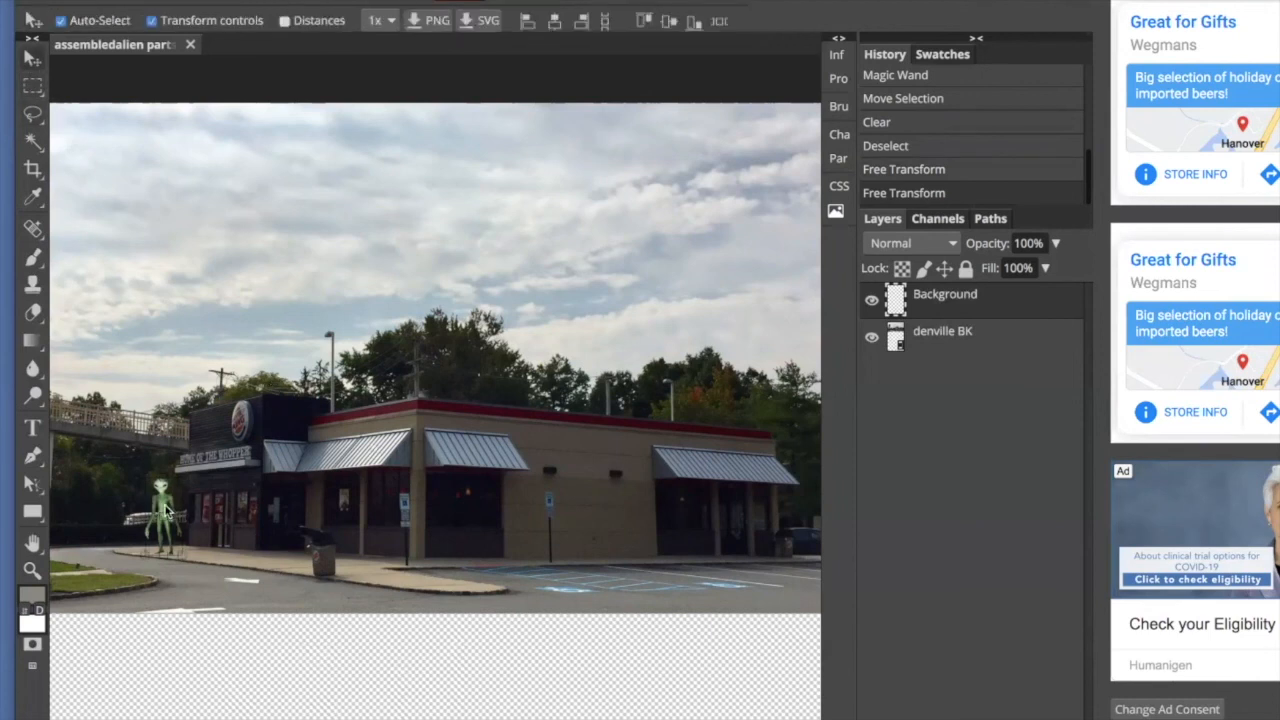
drag(181, 516, 274, 530)
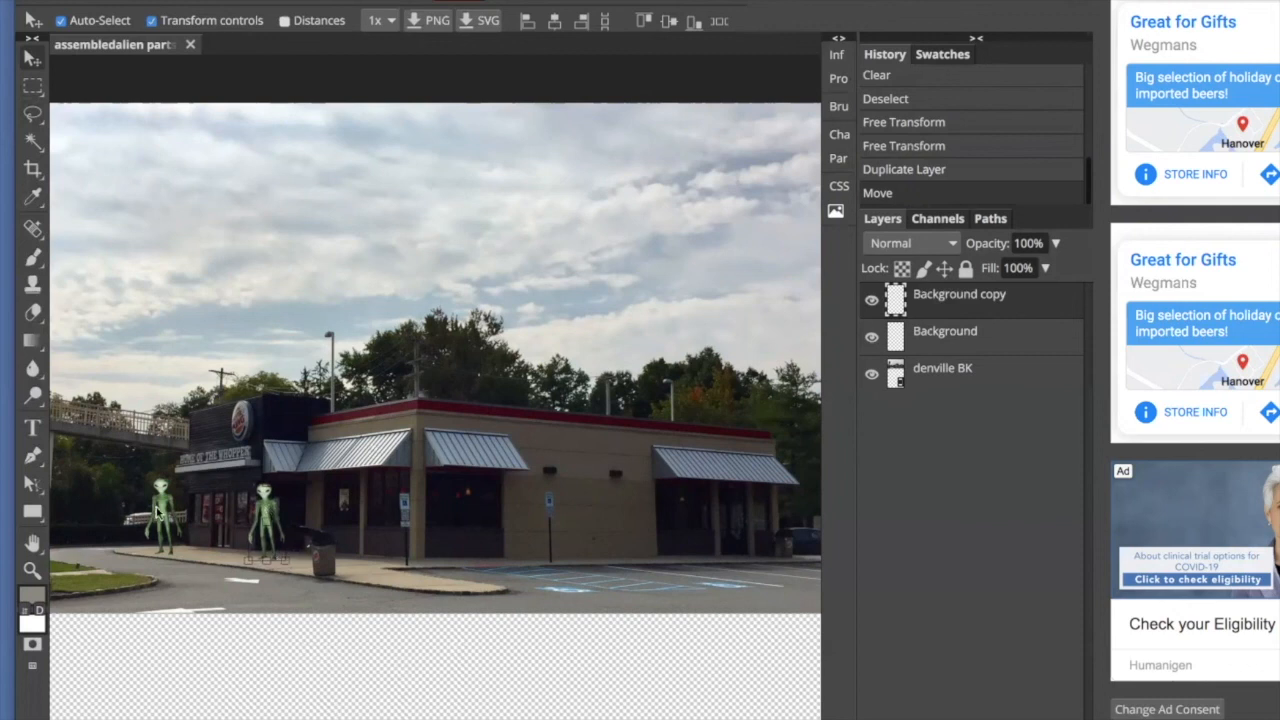
drag(269, 528, 296, 540)
drag(489, 603, 489, 603)
key(Escape)
drag(268, 514, 552, 620)
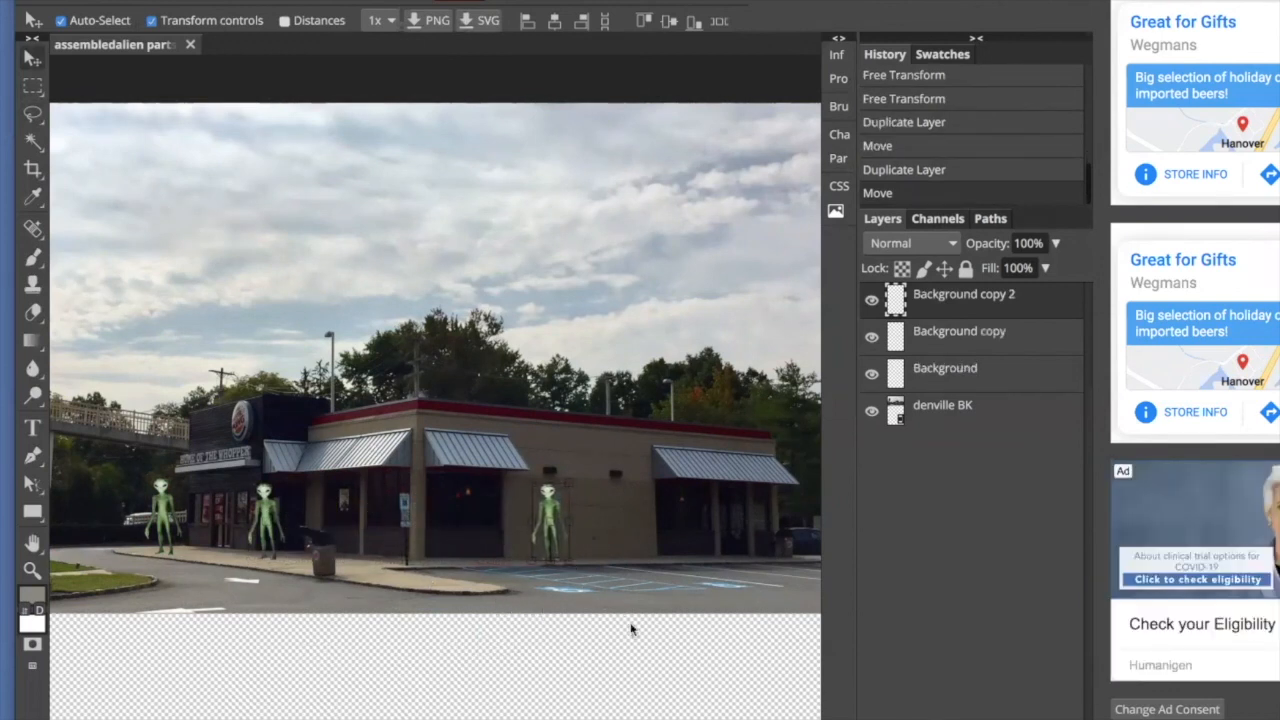
- Enlarge the alien copy at the side wall into a large foreground figure and crop the canvas to the photo
key(ctrl+t)
drag(567, 560, 823, 719)
drag(627, 608, 594, 595)
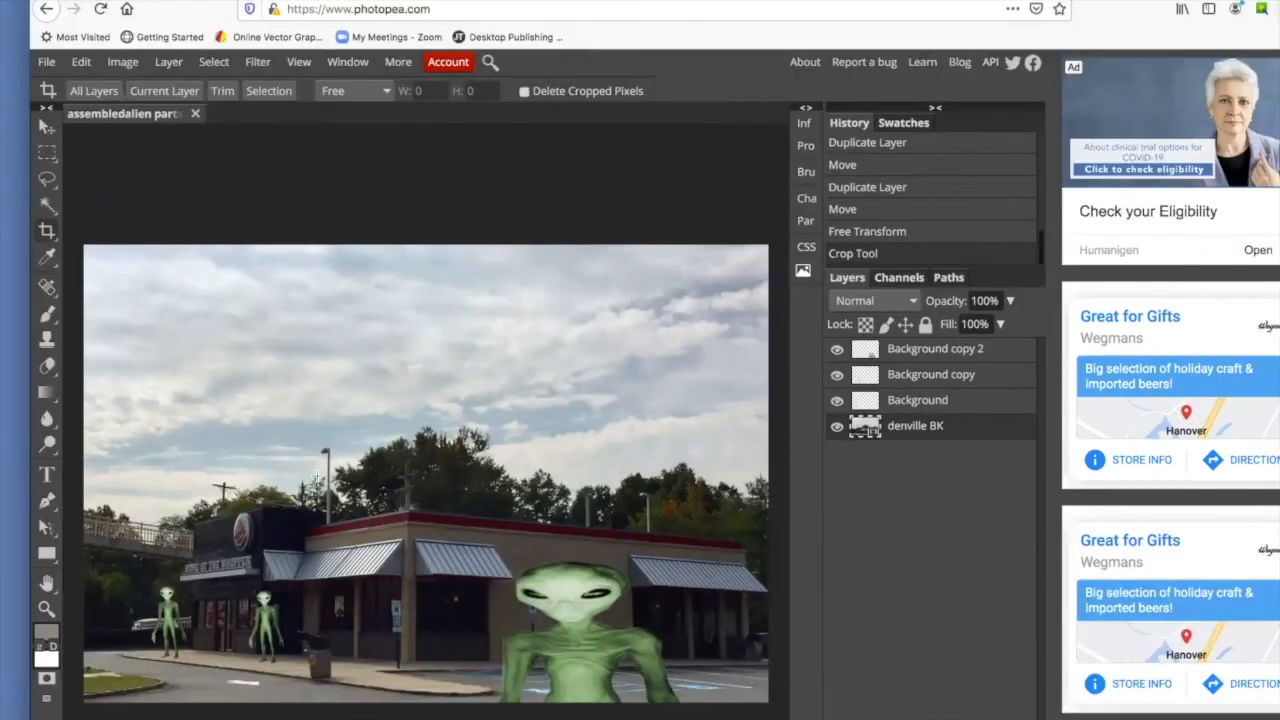
- Shrink the farthest alien on the Background layer to about 61% and apply the transform
click(46, 126)
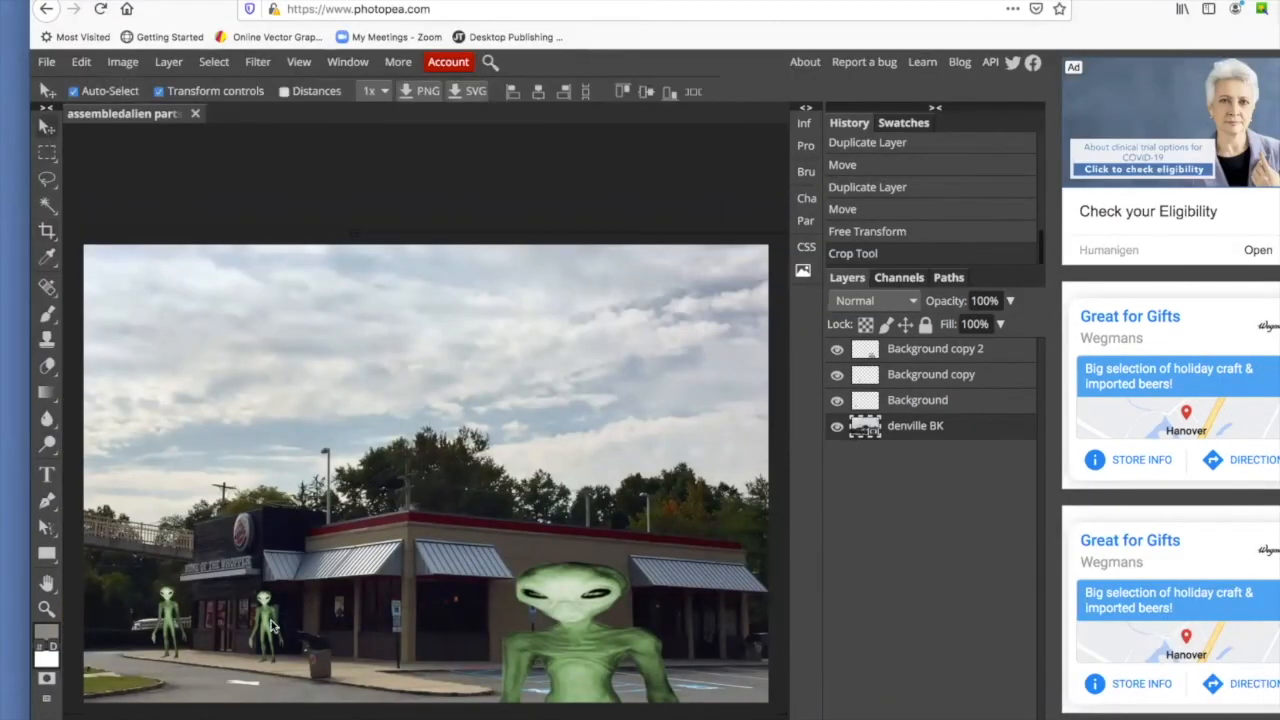
click(170, 622)
drag(188, 656, 258, 628)
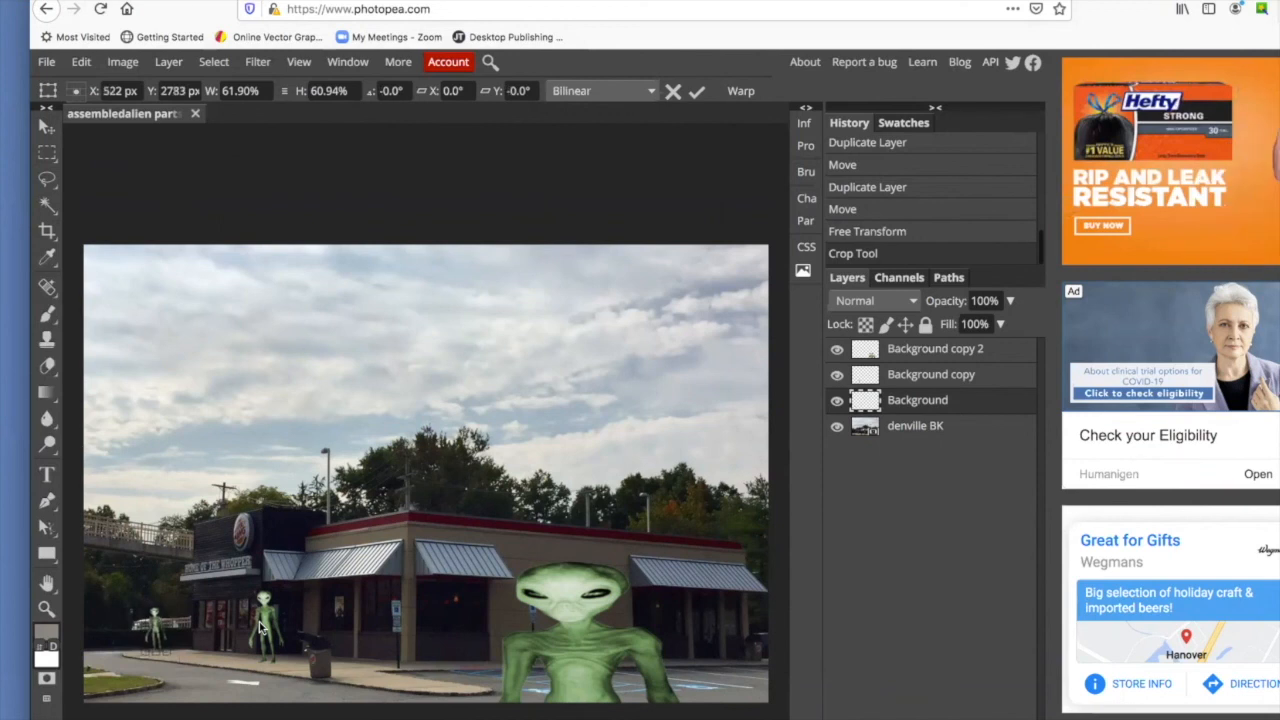
key(Return)
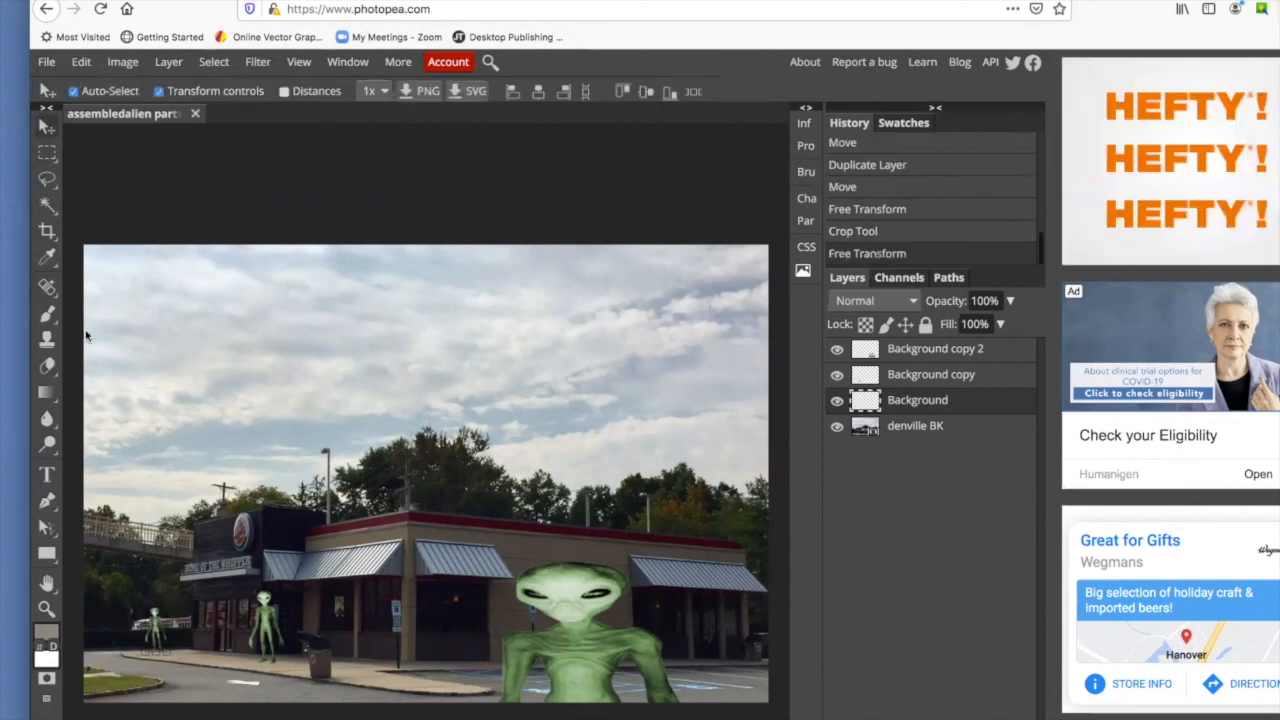
click(48, 152)
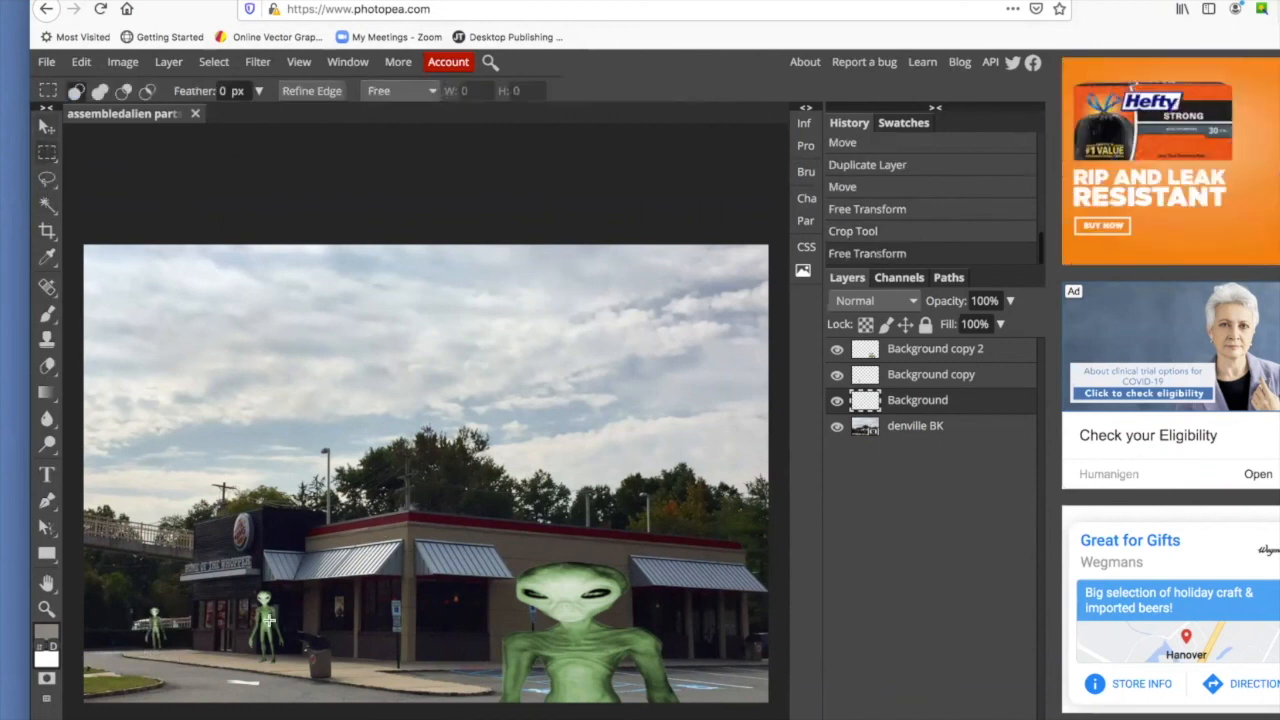
- Shrink the alien beside the trash can to about 90% width and 88% height, apply the transform and deselect
click(46, 126)
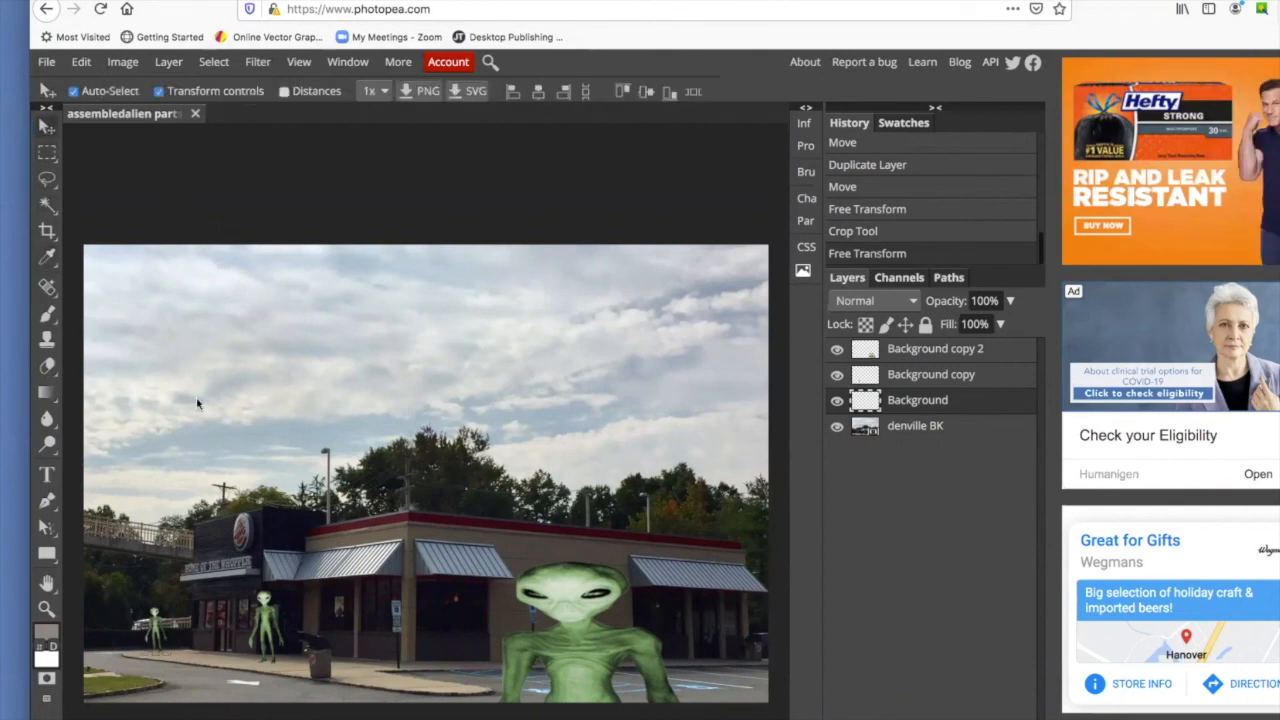
click(266, 608)
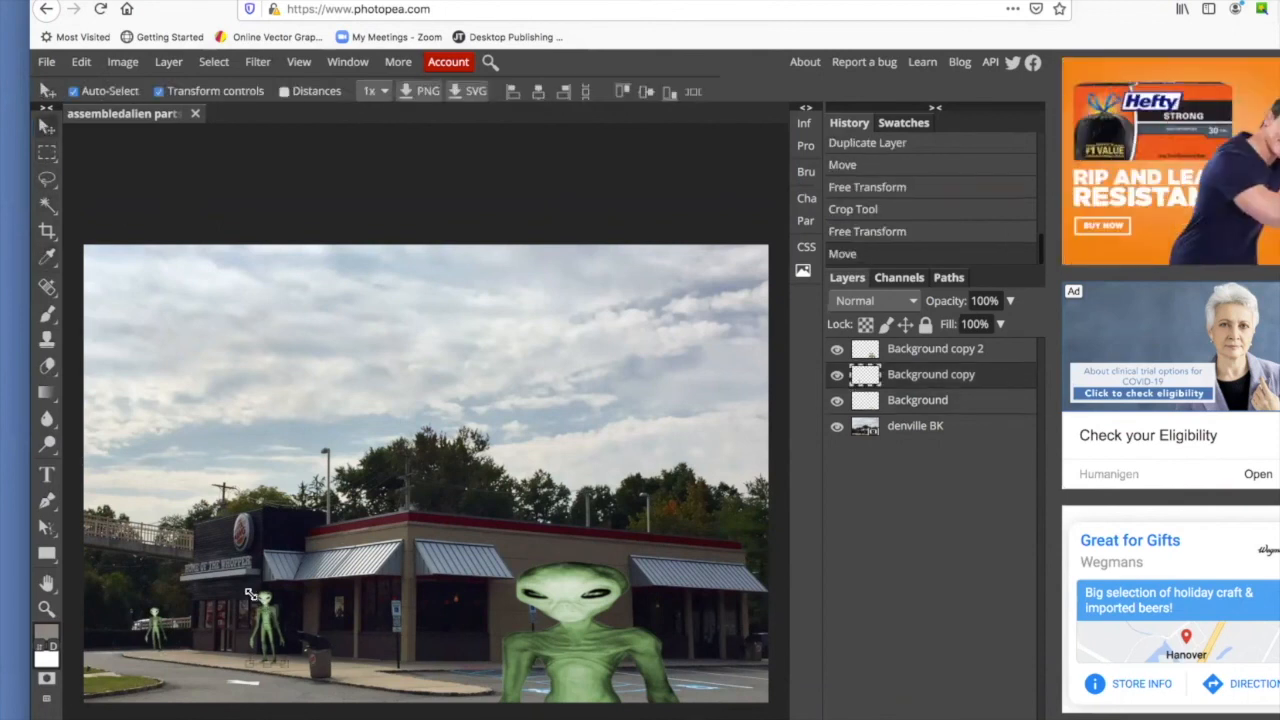
mouse_move(251, 594)
mouse_down()
mouse_move(256, 614)
mouse_move(252, 601)
mouse_up()
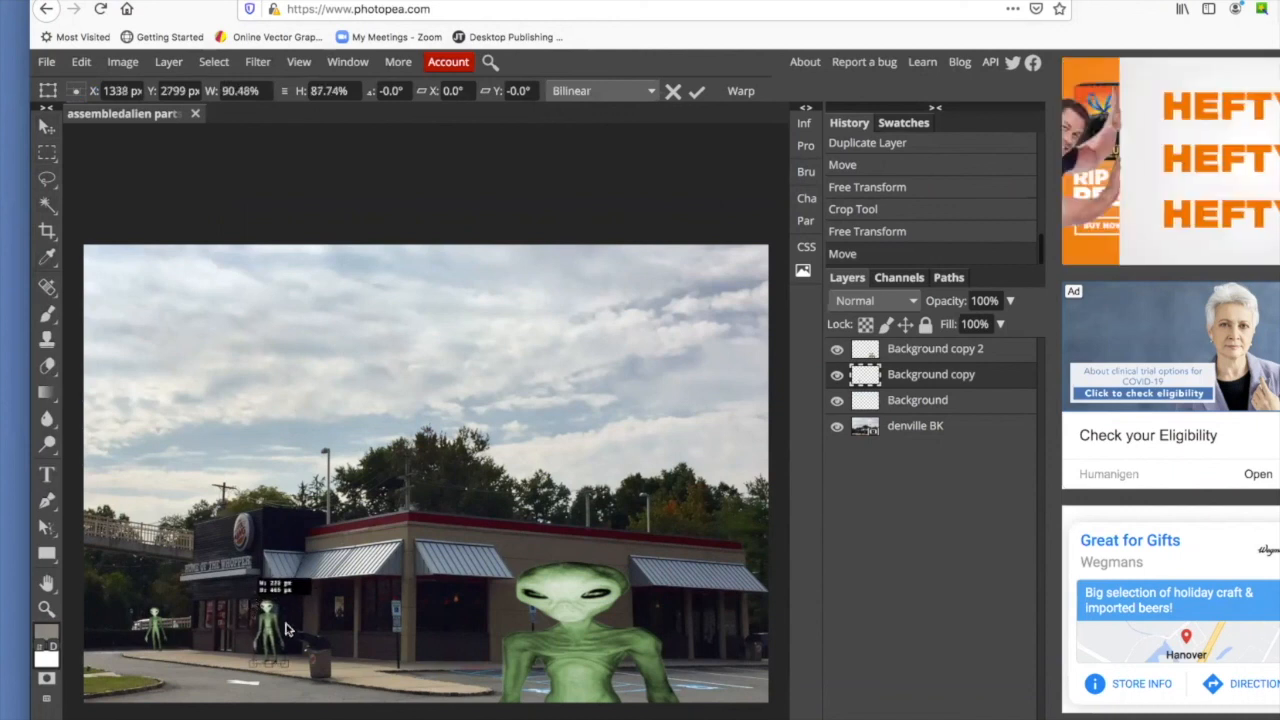
click(47, 152)
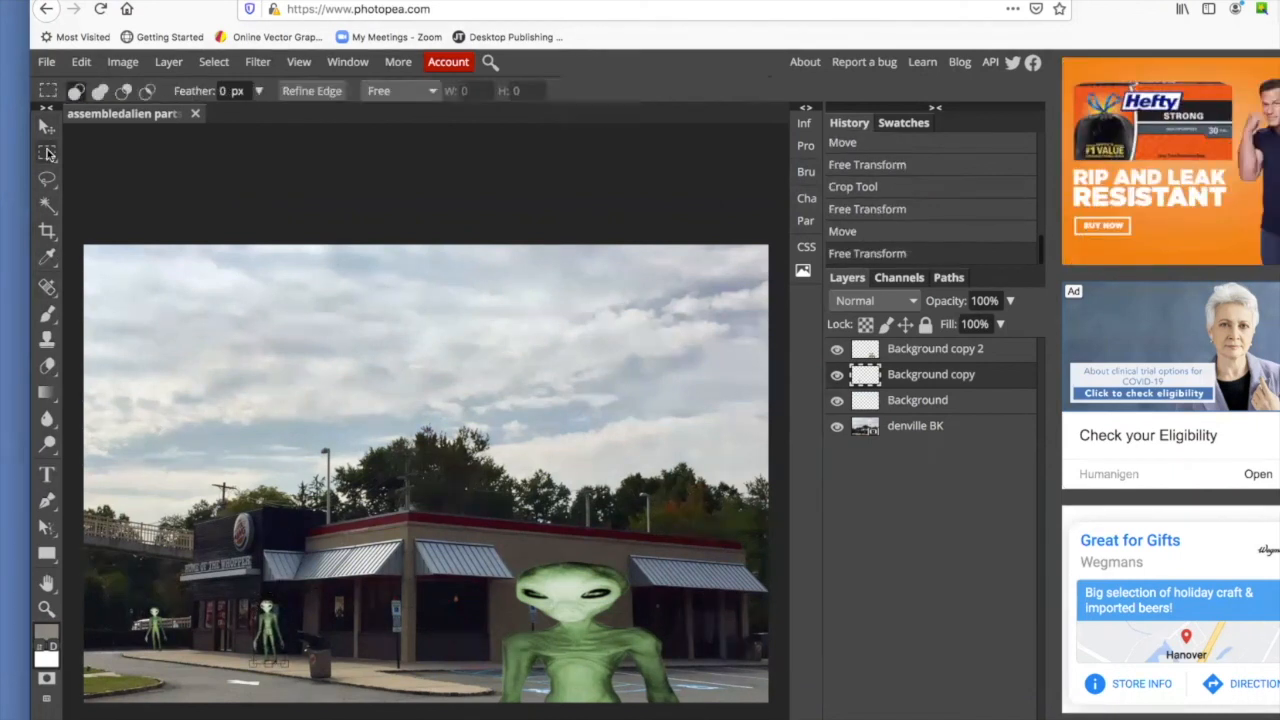
click(596, 631)
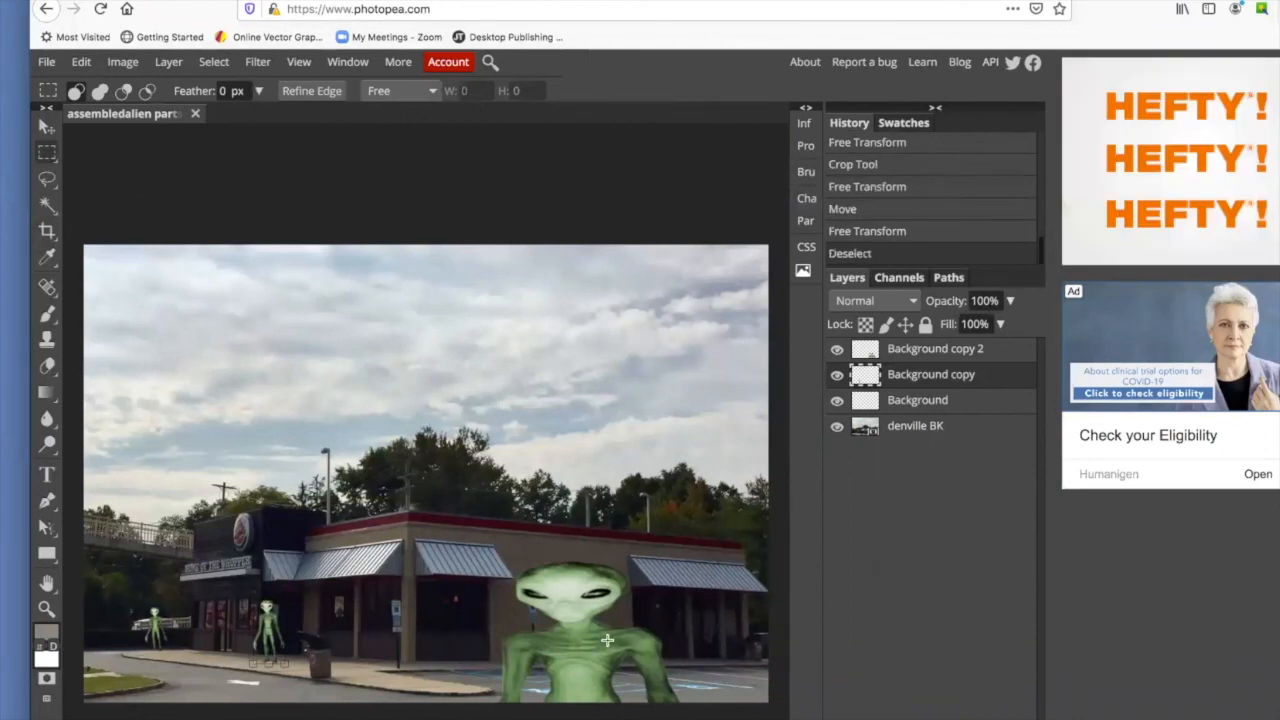
- Move the large foreground alien on the Background copy 2 layer slightly to the right in the photo
key(v)
click(571, 630)
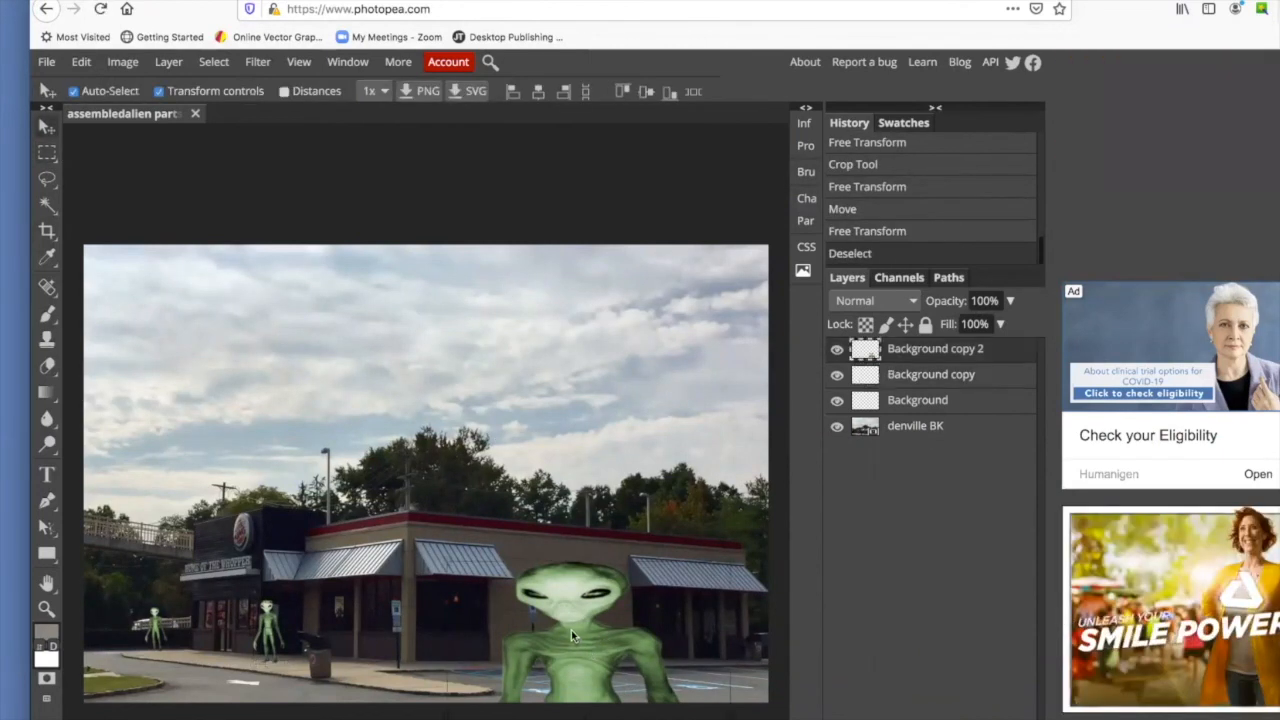
drag(571, 630, 613, 640)
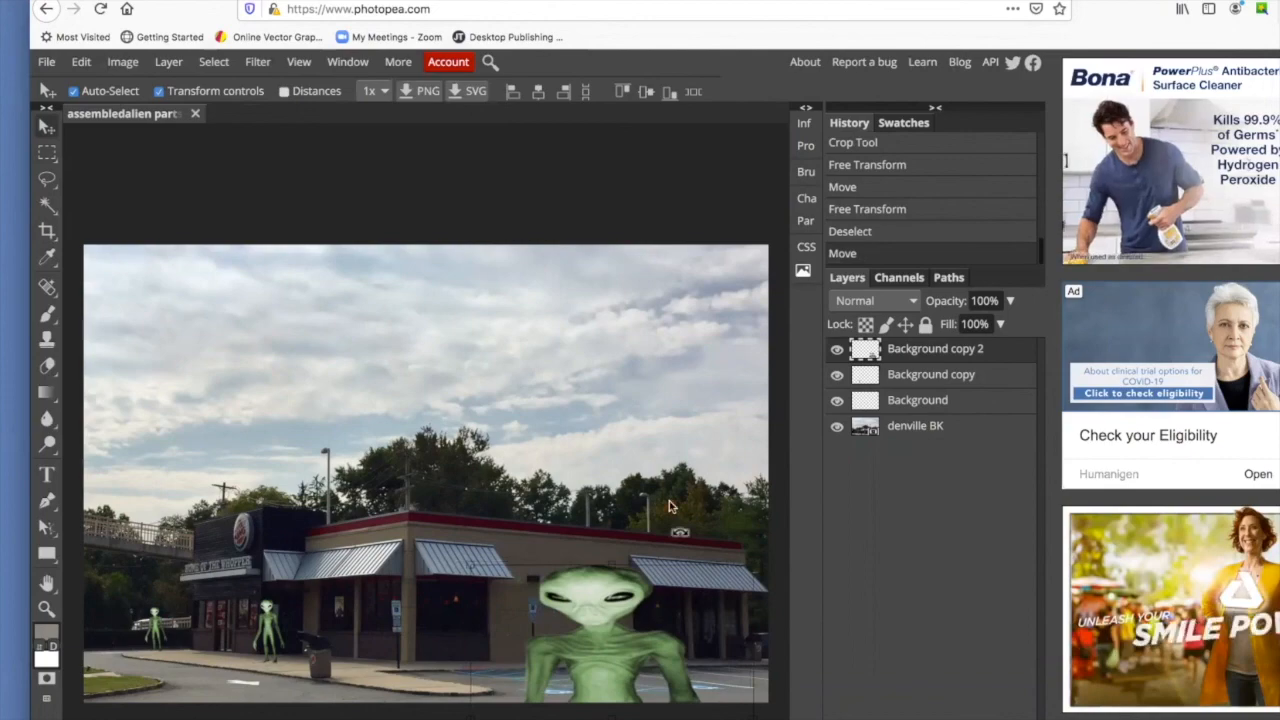